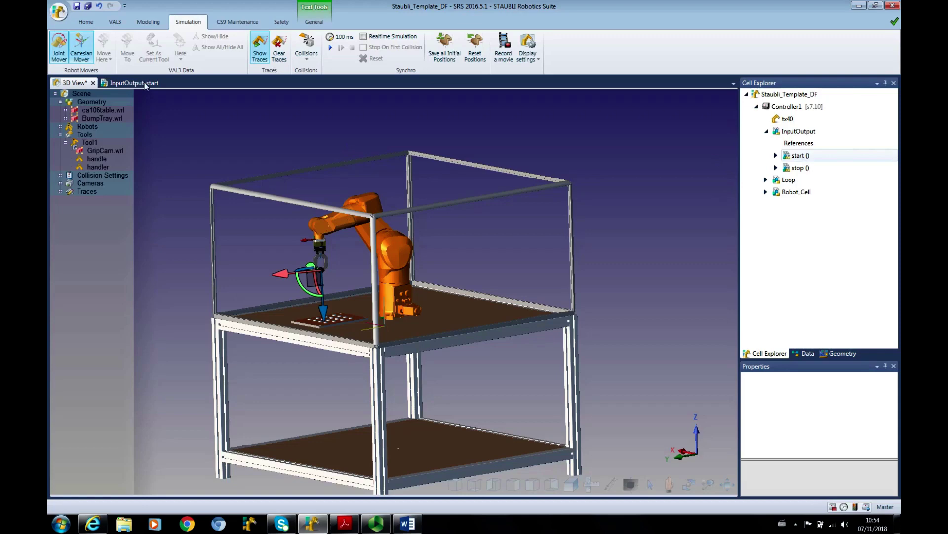
- Look over the start program's code, then return to the 3D robot cell view
click(137, 83)
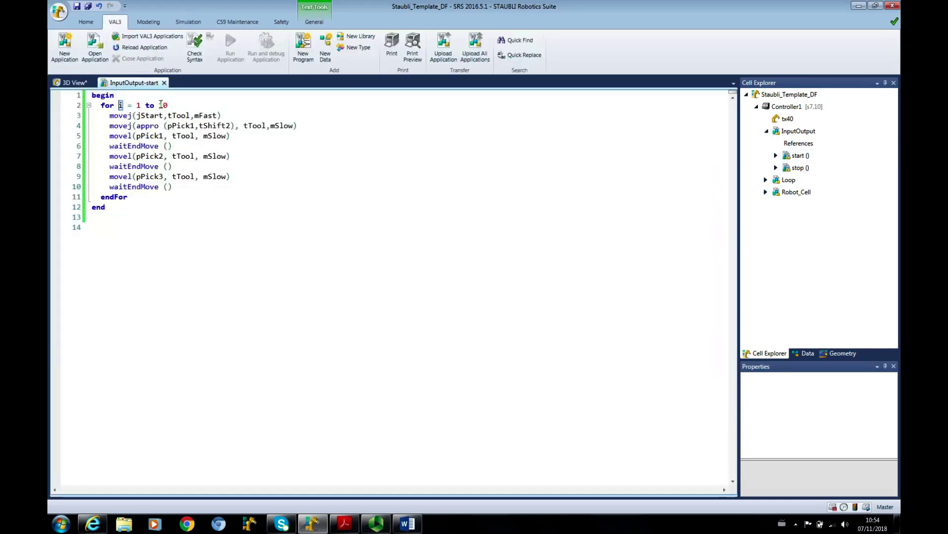
double_click(122, 105)
click(74, 83)
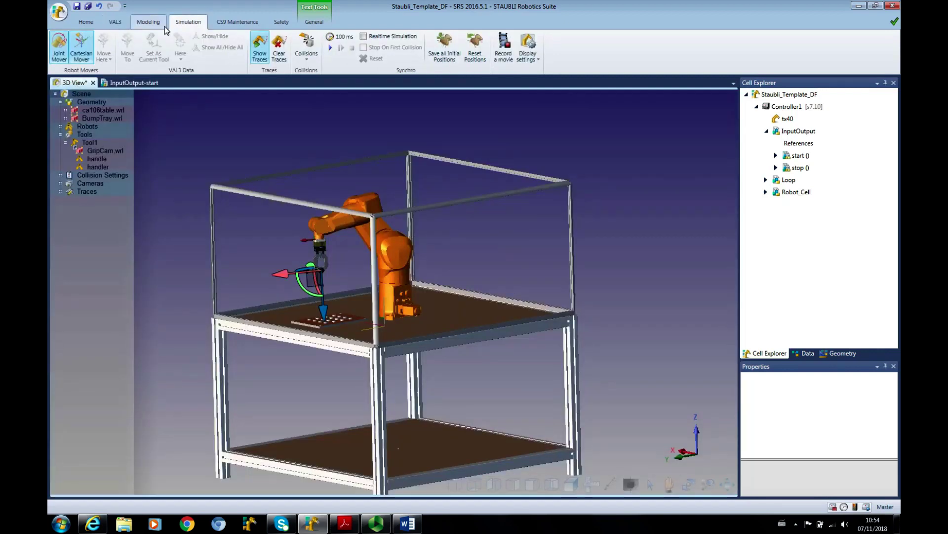
- Add a cylinder from the Modeling solids and drag it off the table to the right
click(150, 25)
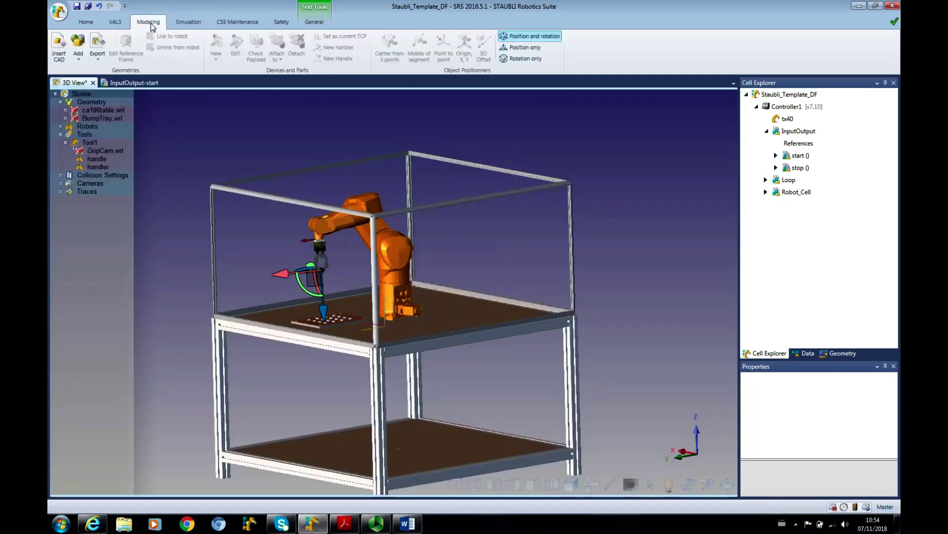
click(78, 57)
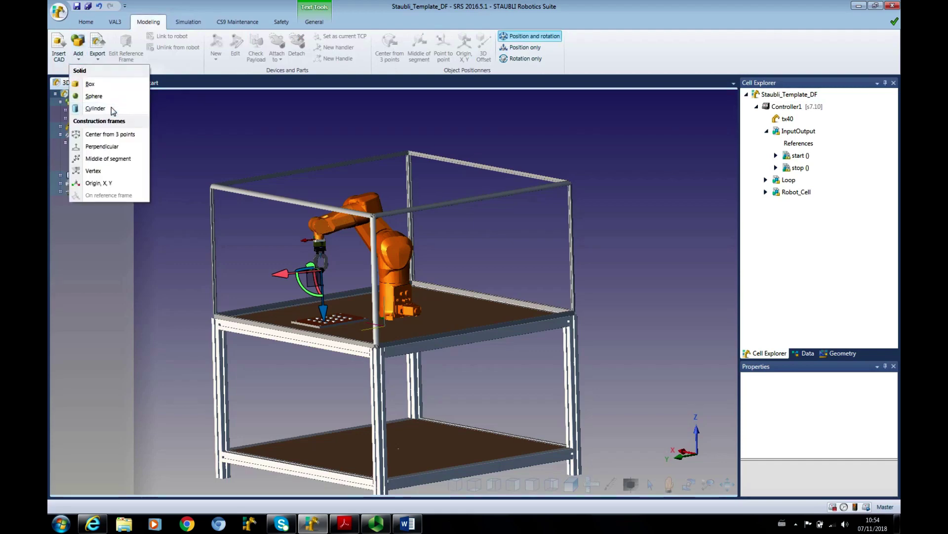
click(95, 109)
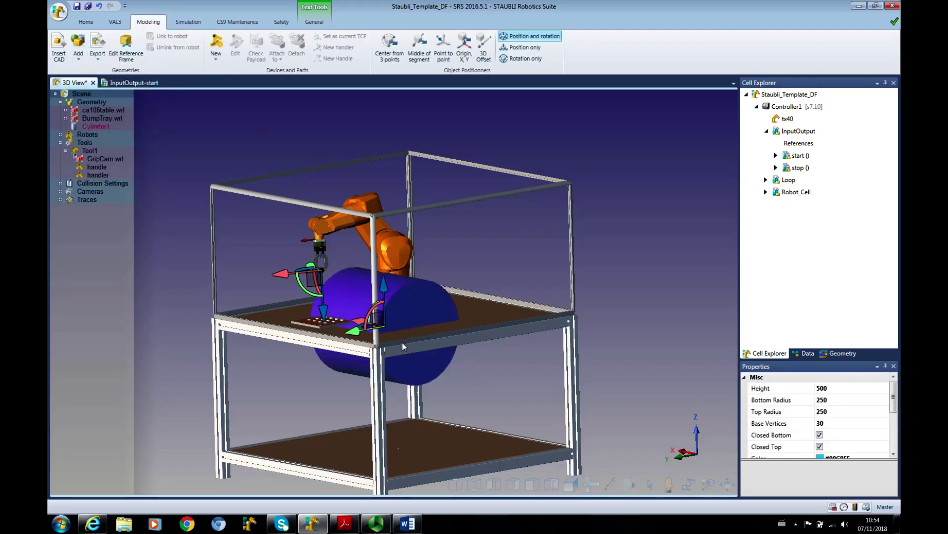
drag(358, 324, 572, 371)
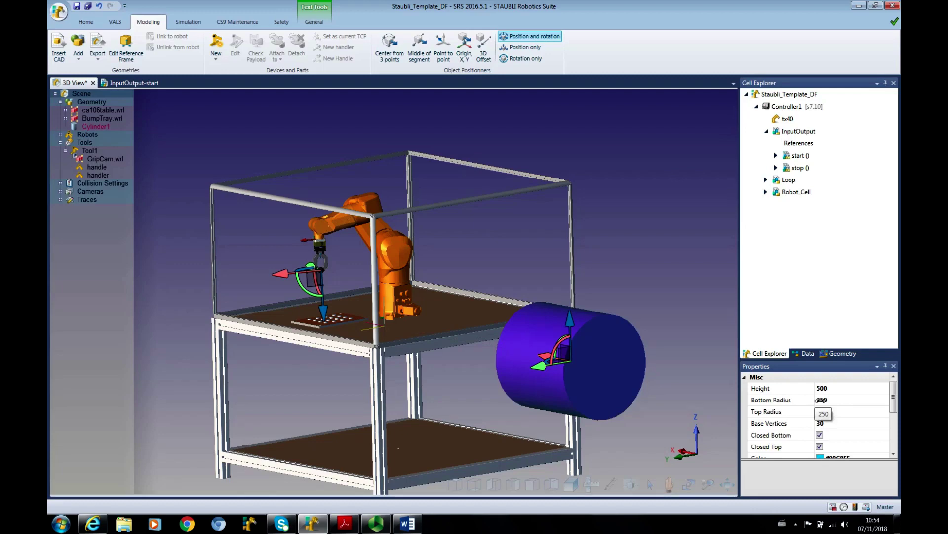
- Set the cylinder's Height, Bottom Radius and Top Radius each to 10
click(842, 388)
text(10)
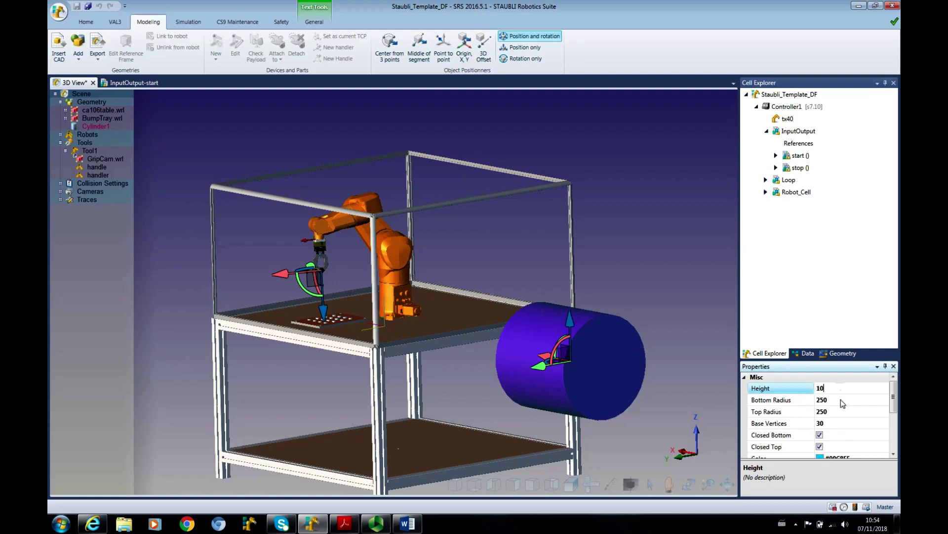
click(843, 401)
text(10)
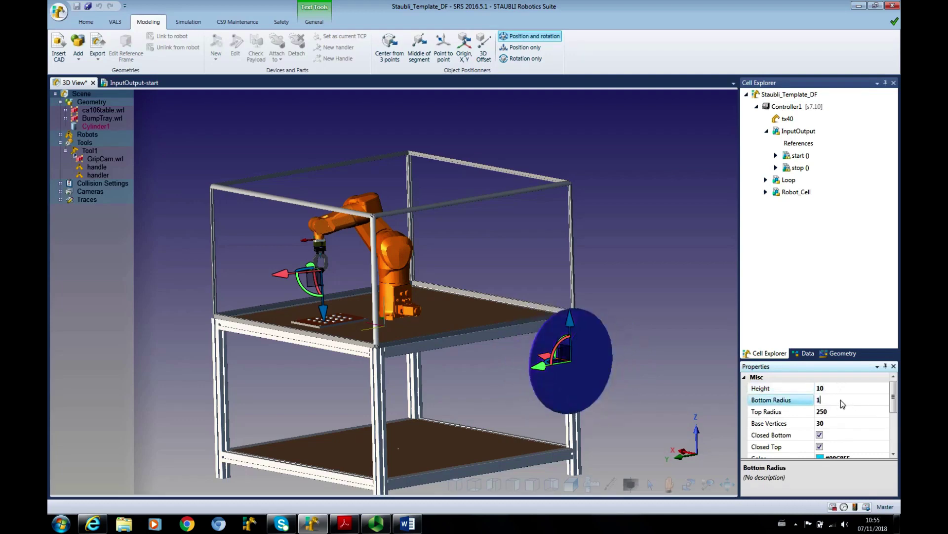
click(844, 415)
text(1)
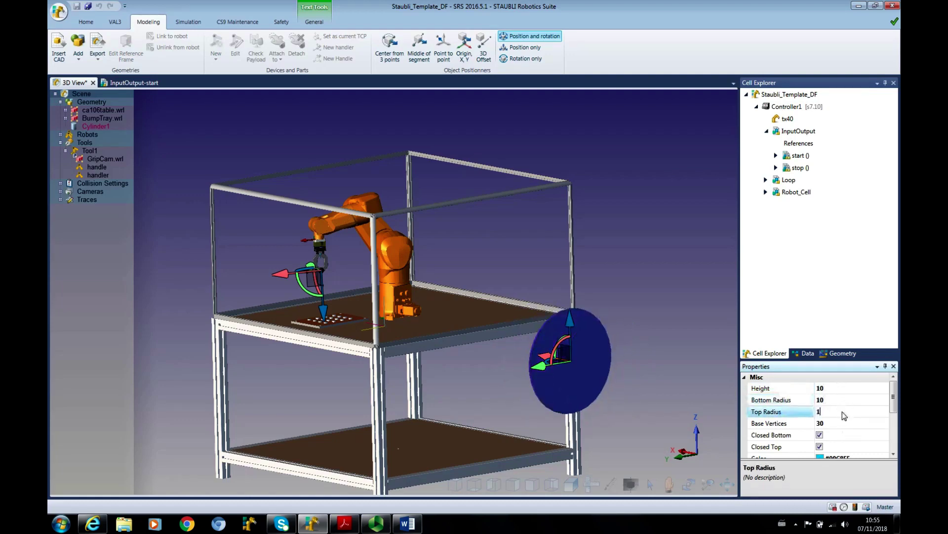
text(0)
key(Return)
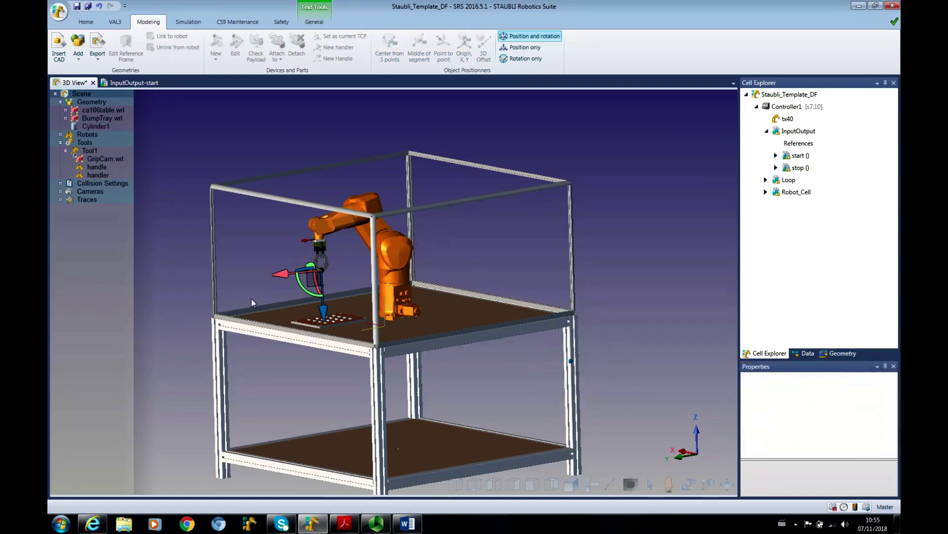
- Raise Cylinder1 along Z, then shift it along Y to 669.40 in Edit Position
click(95, 126)
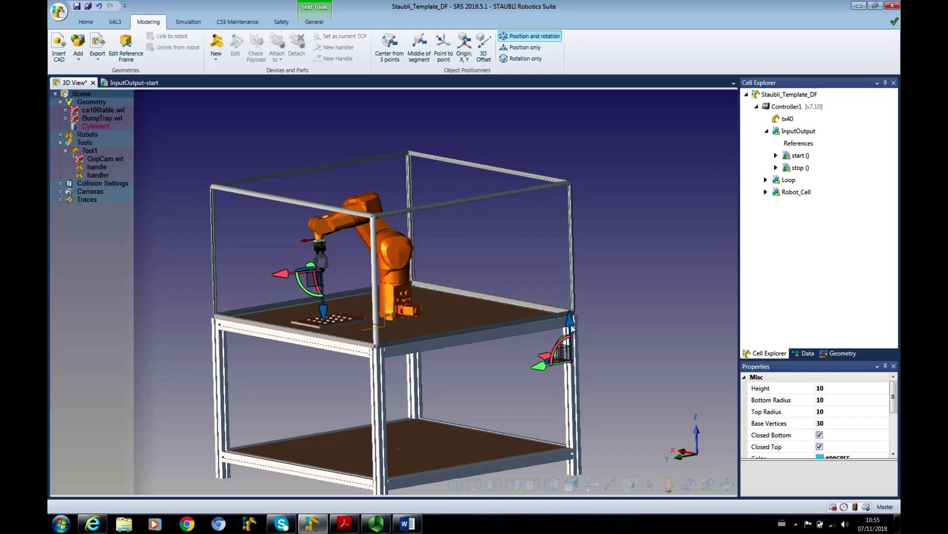
drag(572, 324, 565, 231)
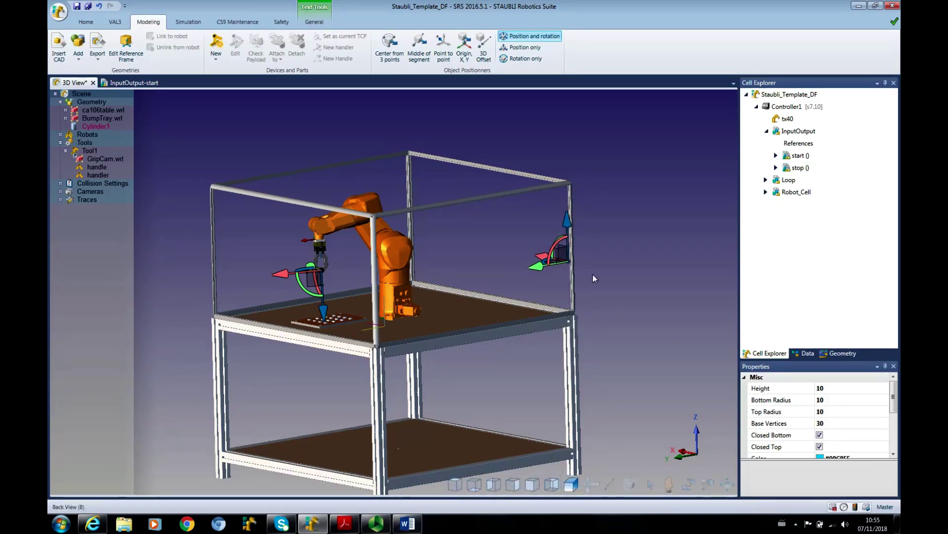
right_click(94, 127)
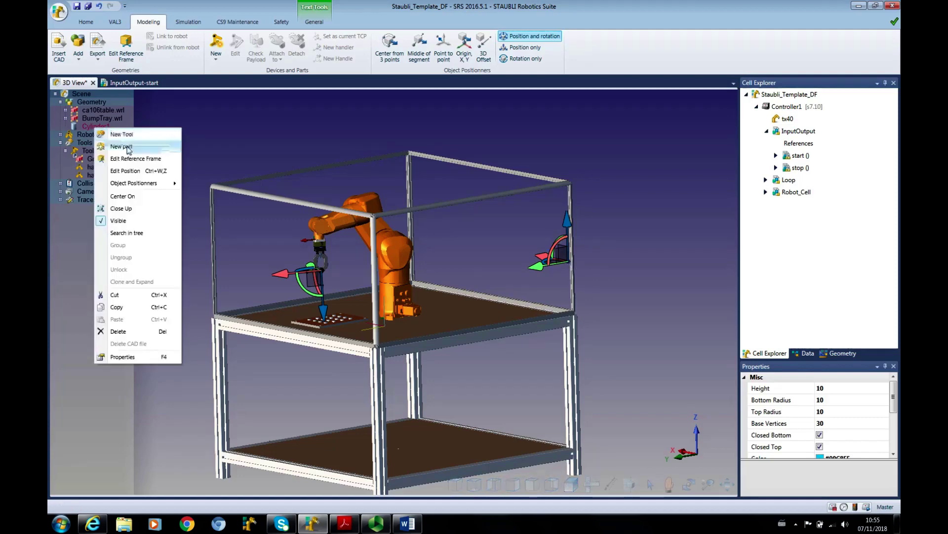
click(126, 170)
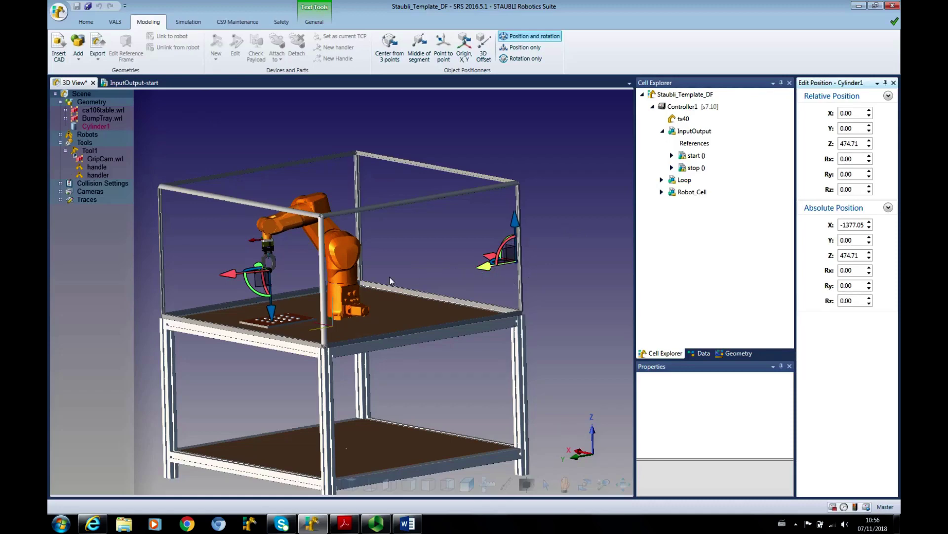
drag(390, 280, 390, 281)
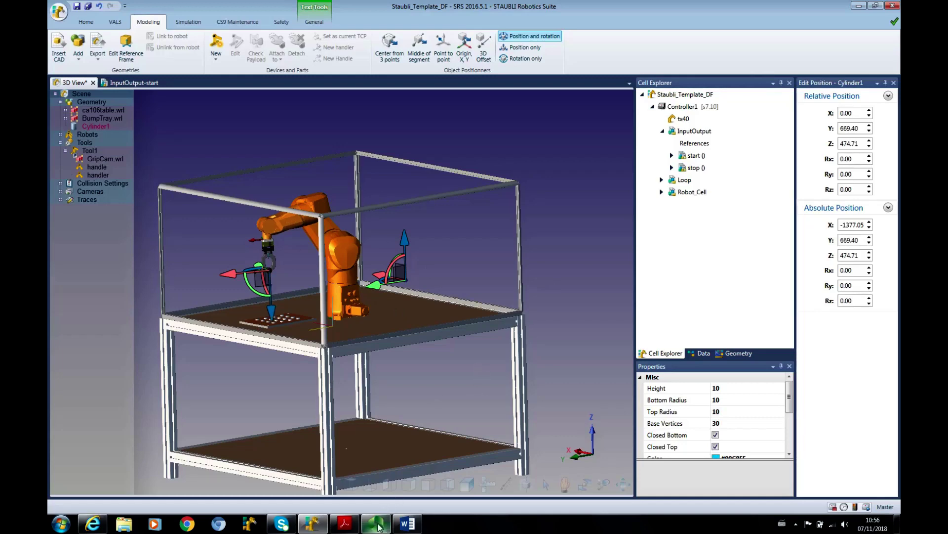
- Edit Cylinder1's reference frame to seat it on the bump tray peg at X 116, Y 258.22, Z 73.48
mouse_move(376, 526)
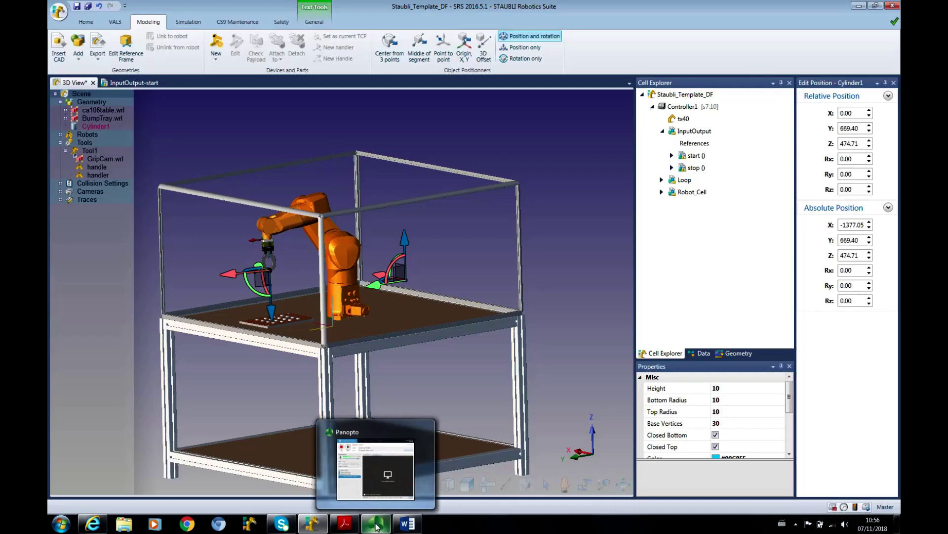
click(376, 526)
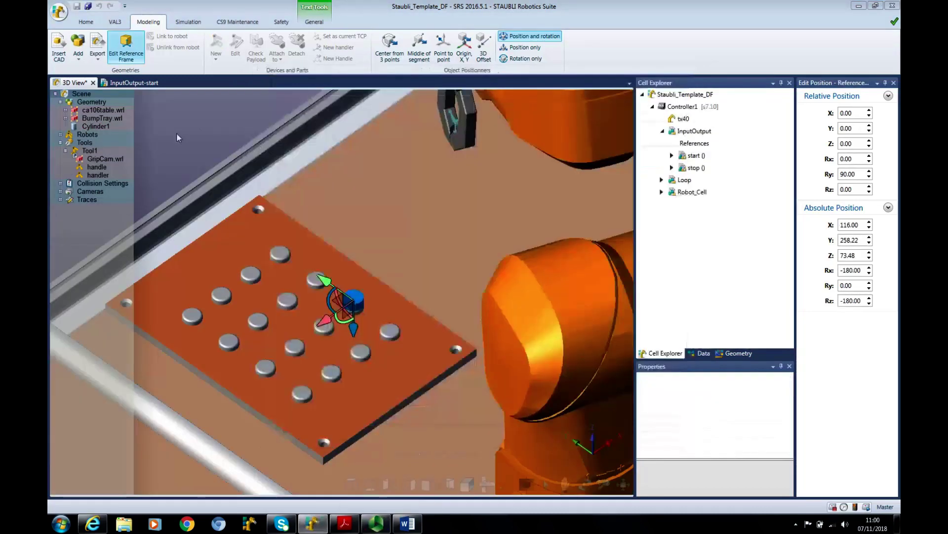
click(178, 137)
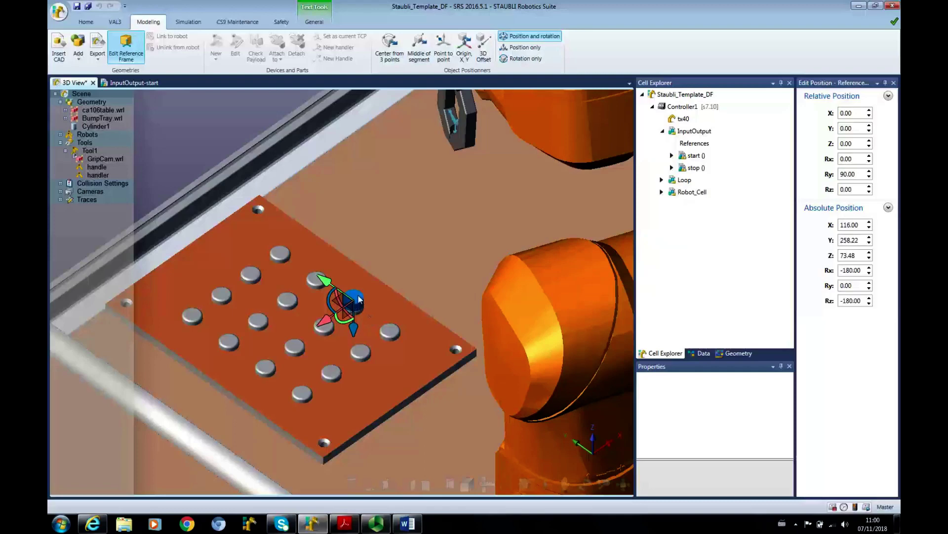
click(358, 311)
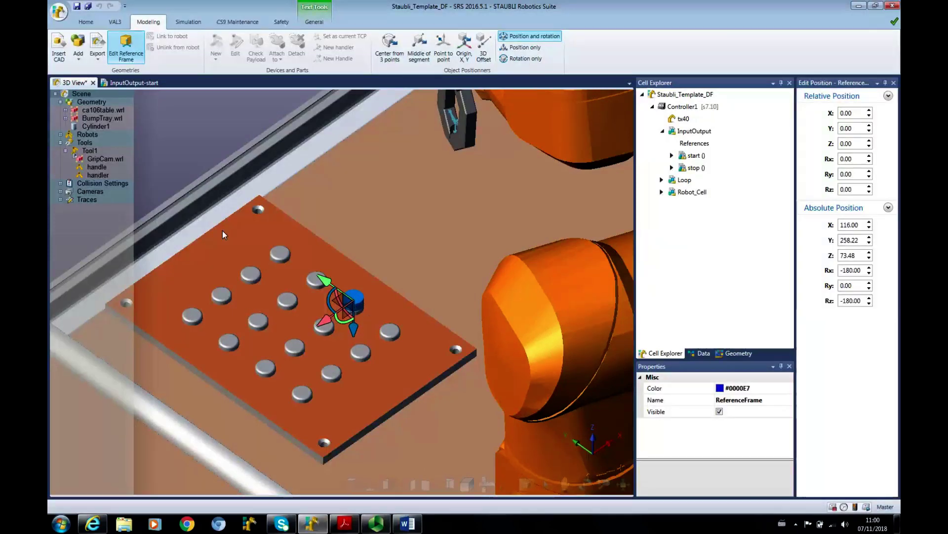
click(130, 47)
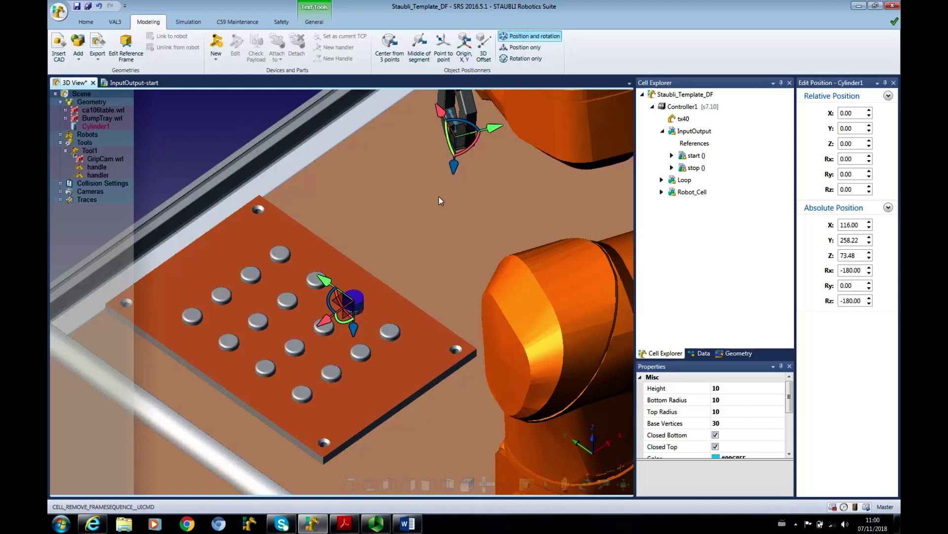
- Deselect the cylinder and reselect Cylinder1 in the scene tree
right_click(356, 301)
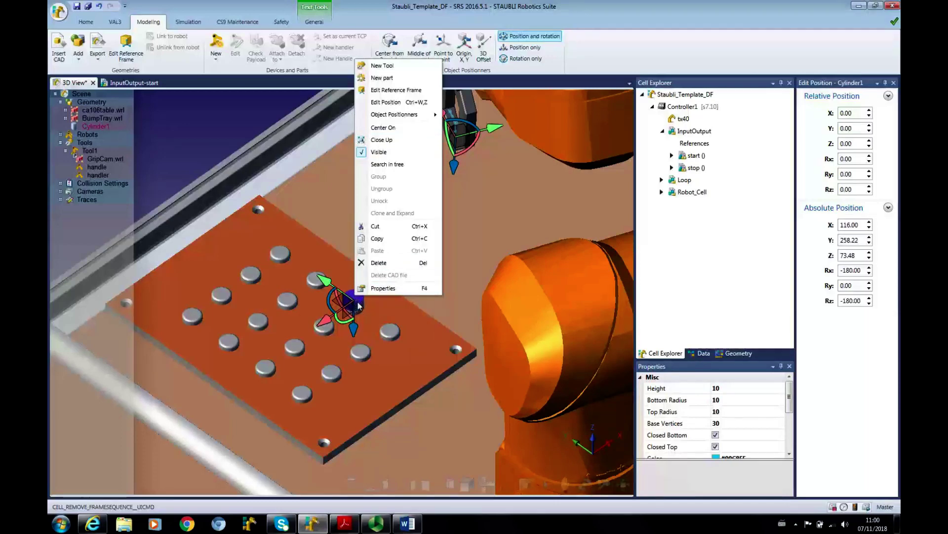
click(204, 135)
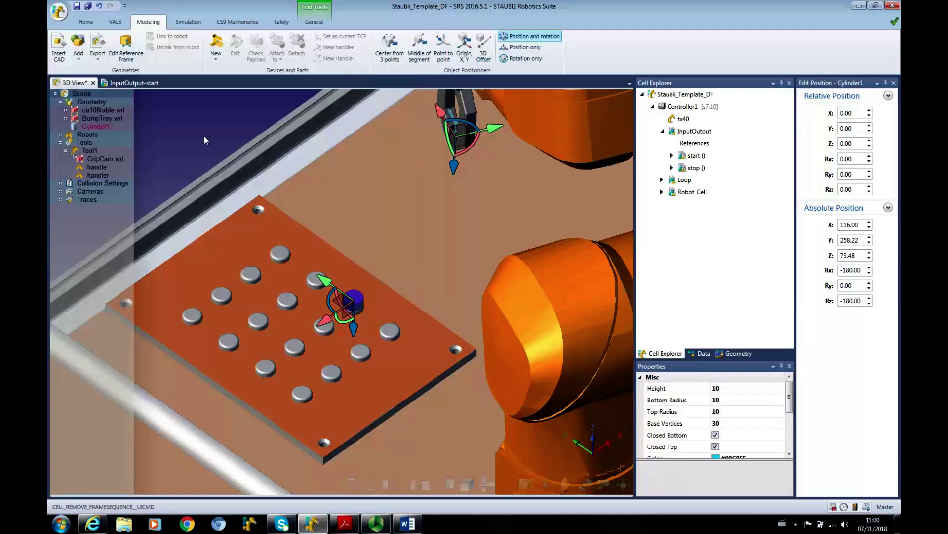
click(203, 135)
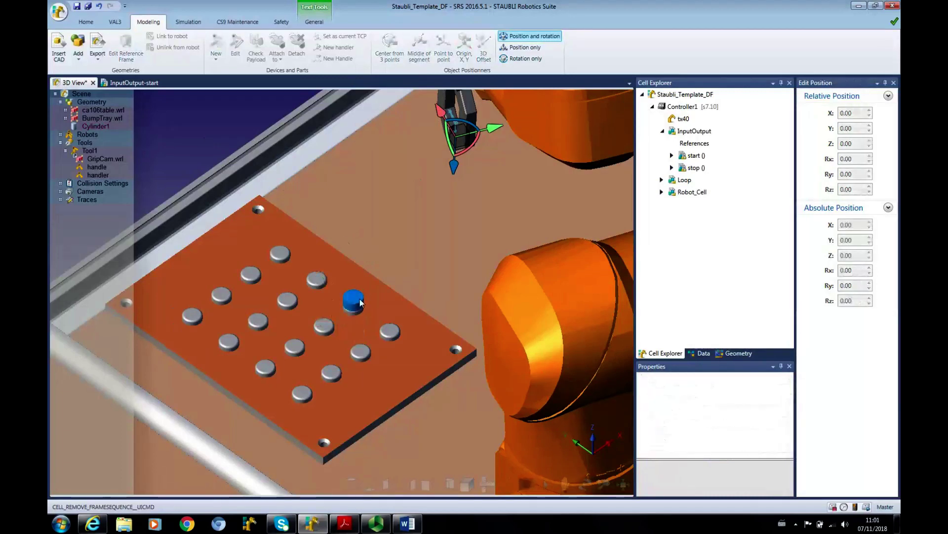
click(96, 127)
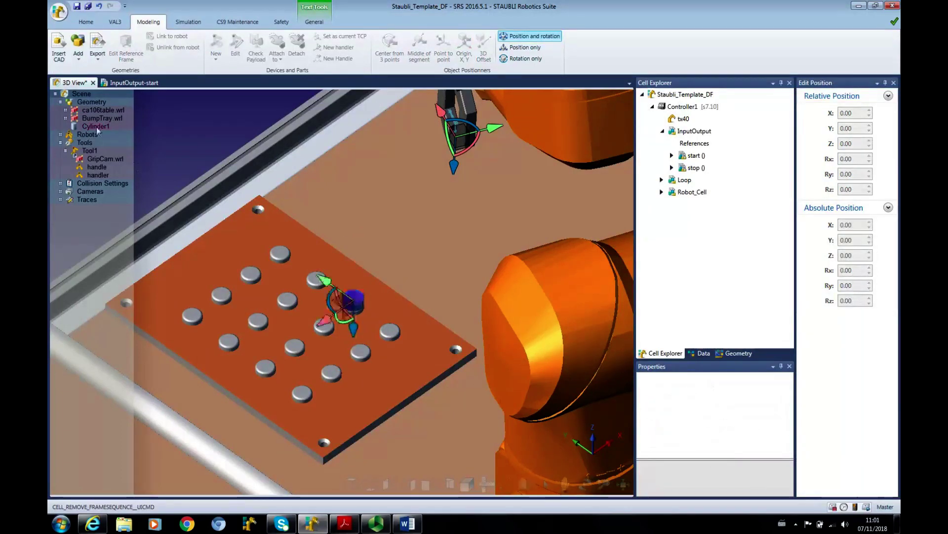
- Convert Cylinder1 into a part and collapse the Tools entries in the scene tree
right_click(96, 127)
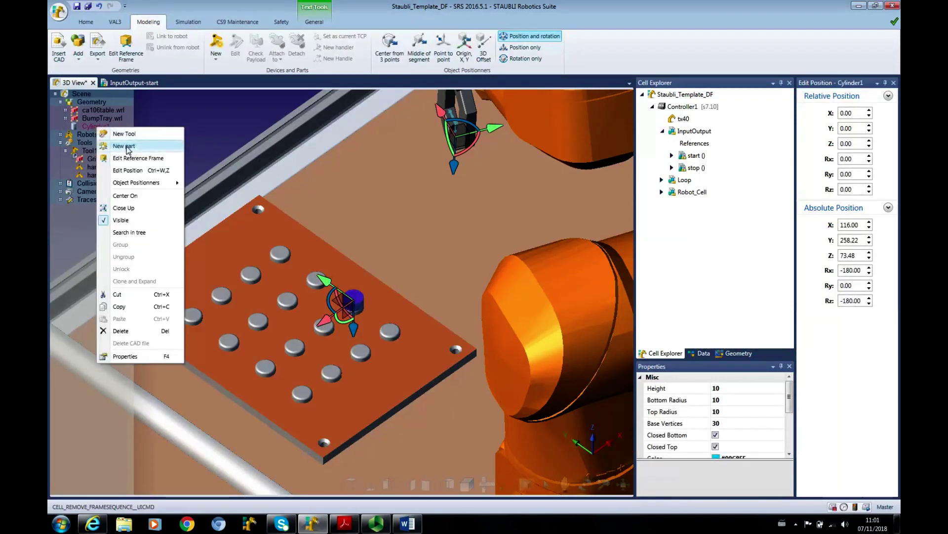
click(124, 146)
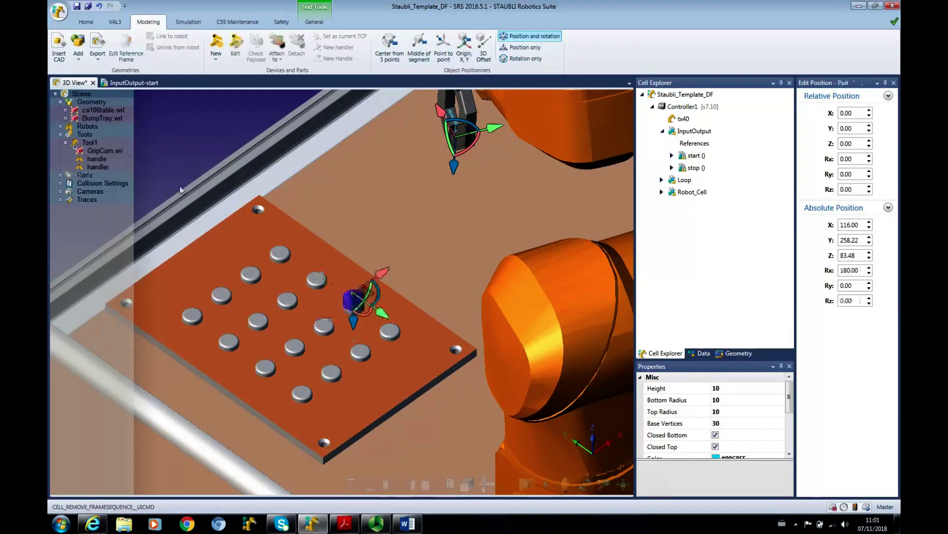
click(61, 138)
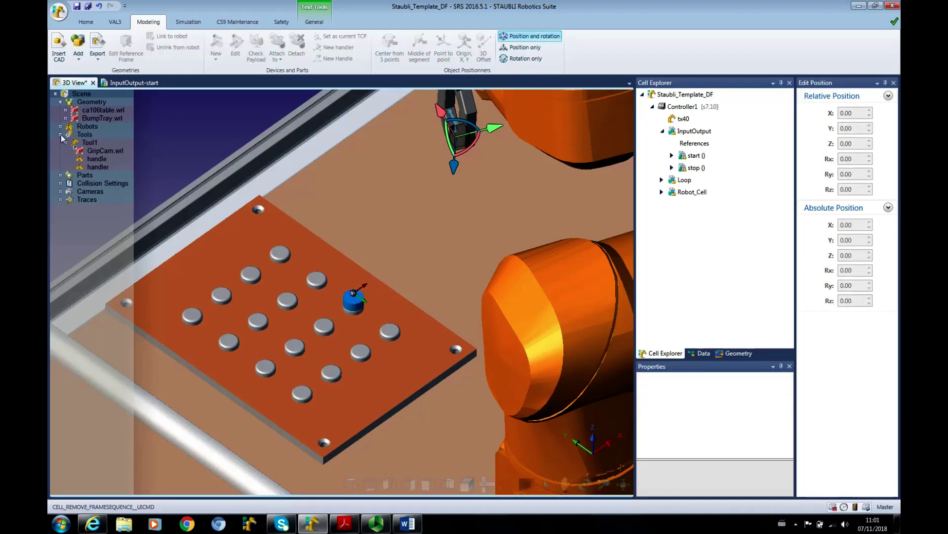
click(60, 135)
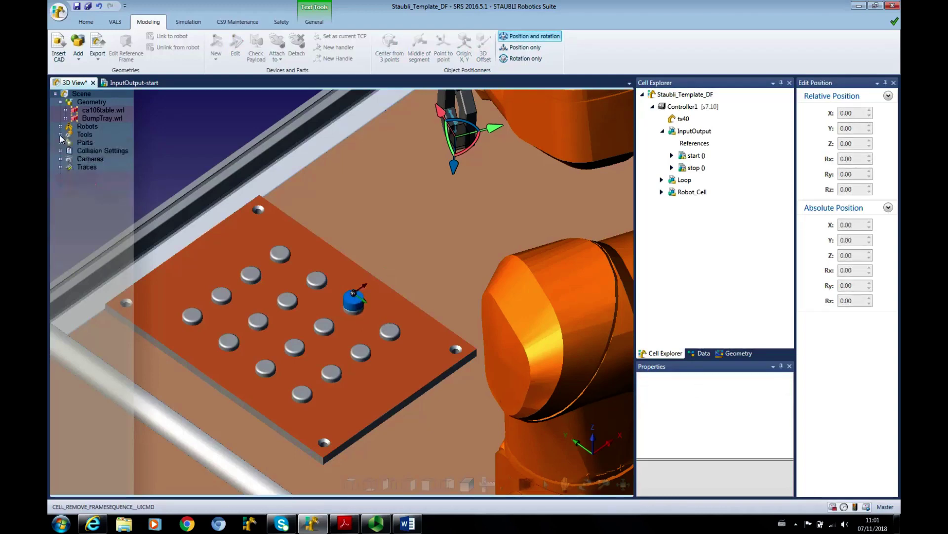
- Expand the Part to show Cylinder1 and its handle, and inspect Cylinder1's Name property
click(84, 152)
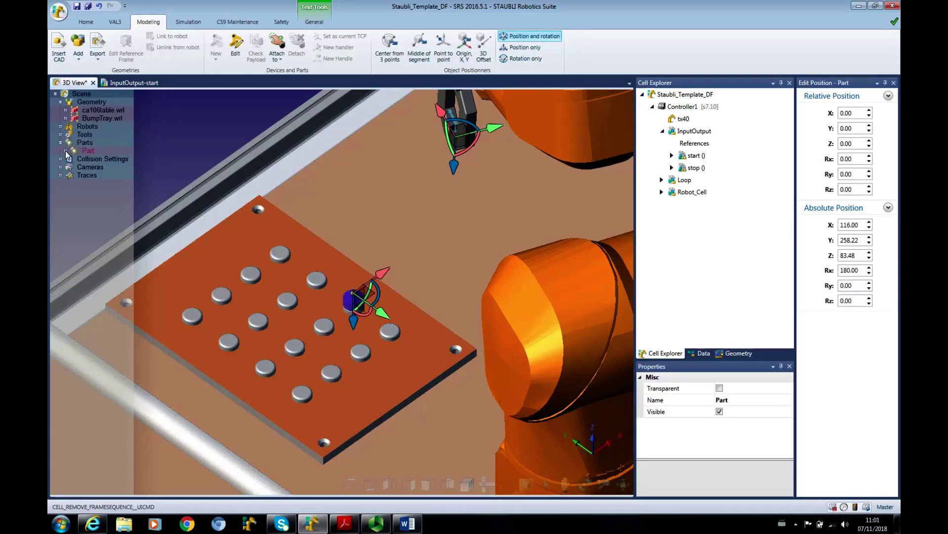
click(65, 151)
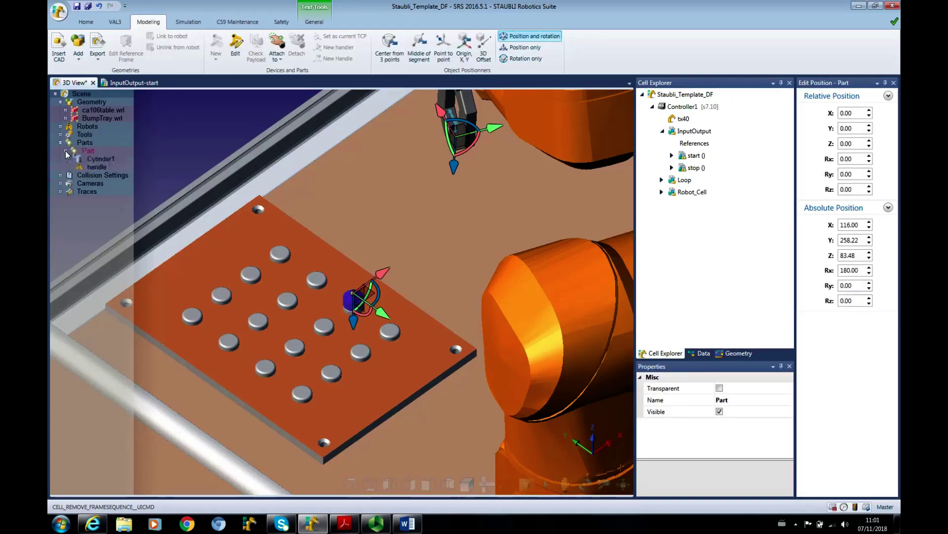
click(108, 162)
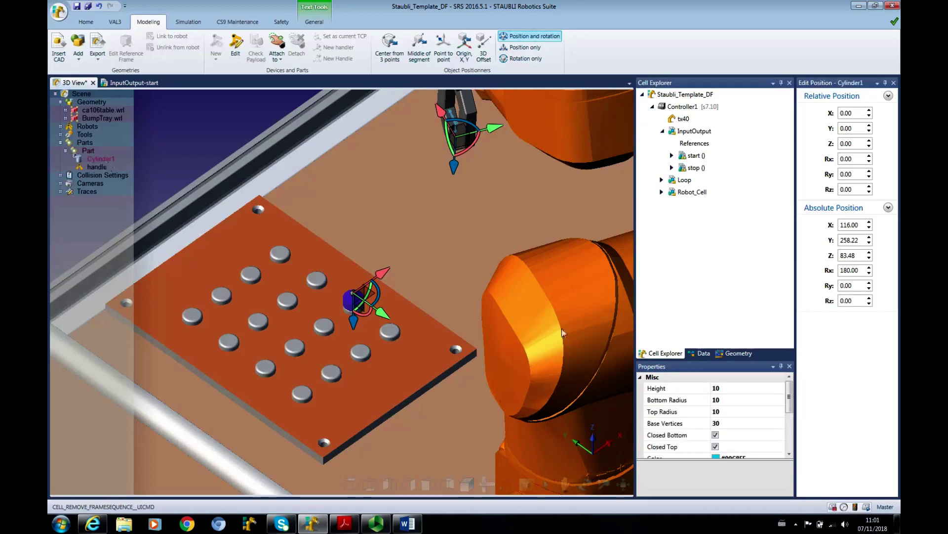
drag(789, 401, 785, 440)
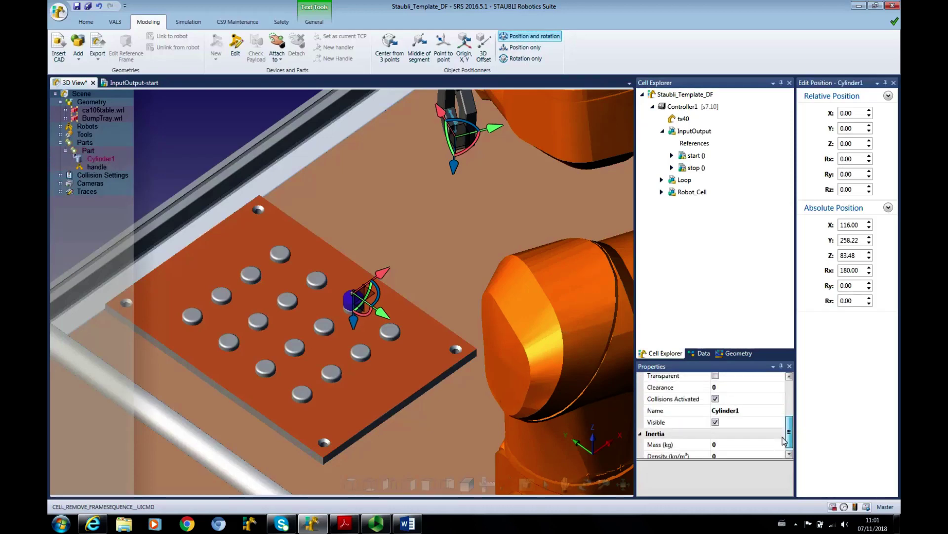
click(754, 414)
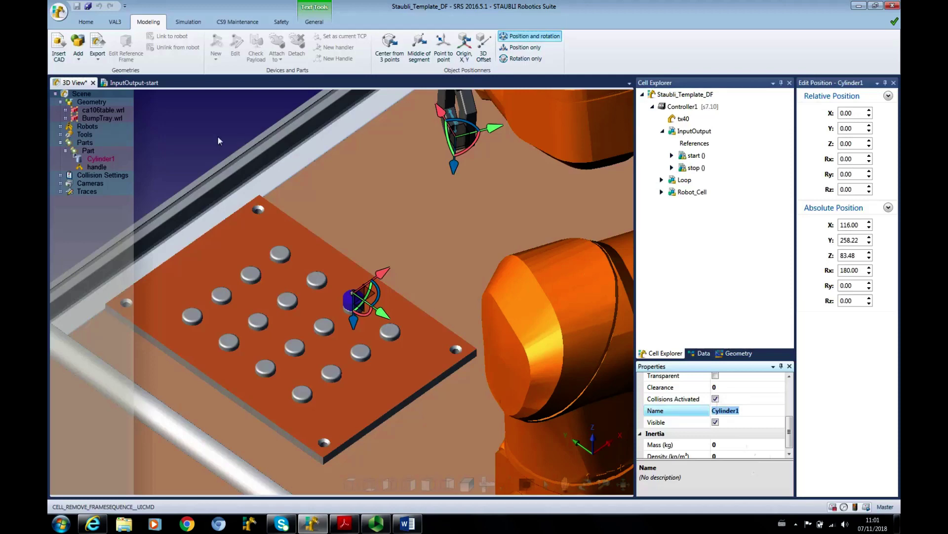
key(Escape)
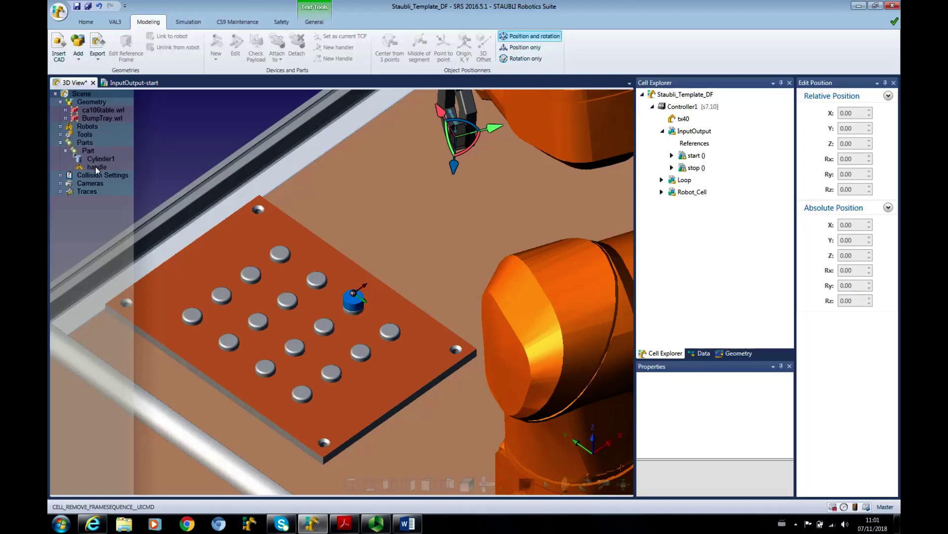
- Select the part's handle, check front and back views, and close up on the blue cylinder
click(94, 168)
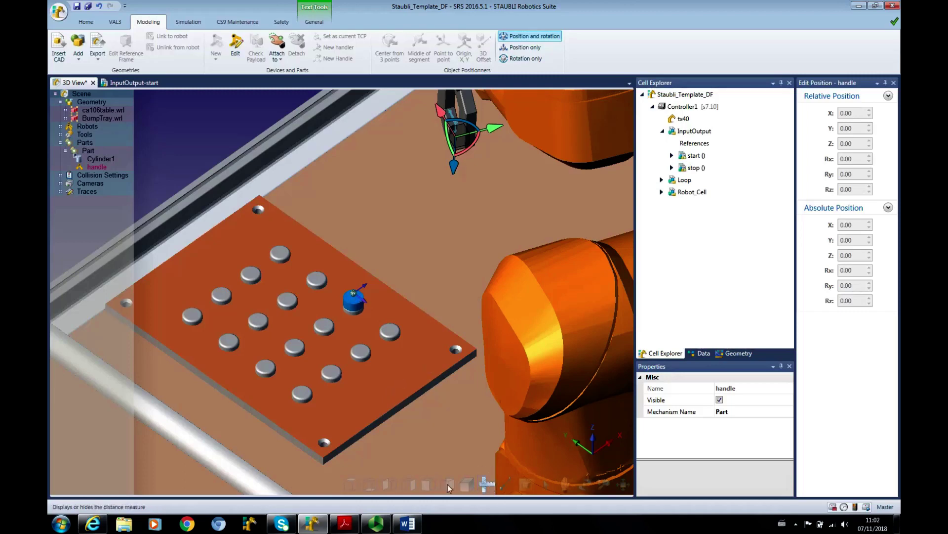
click(428, 484)
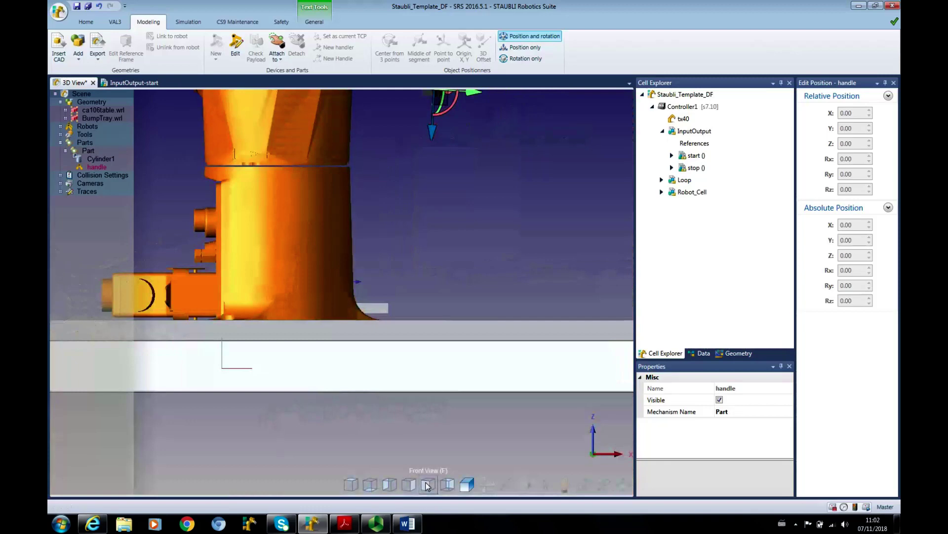
click(447, 484)
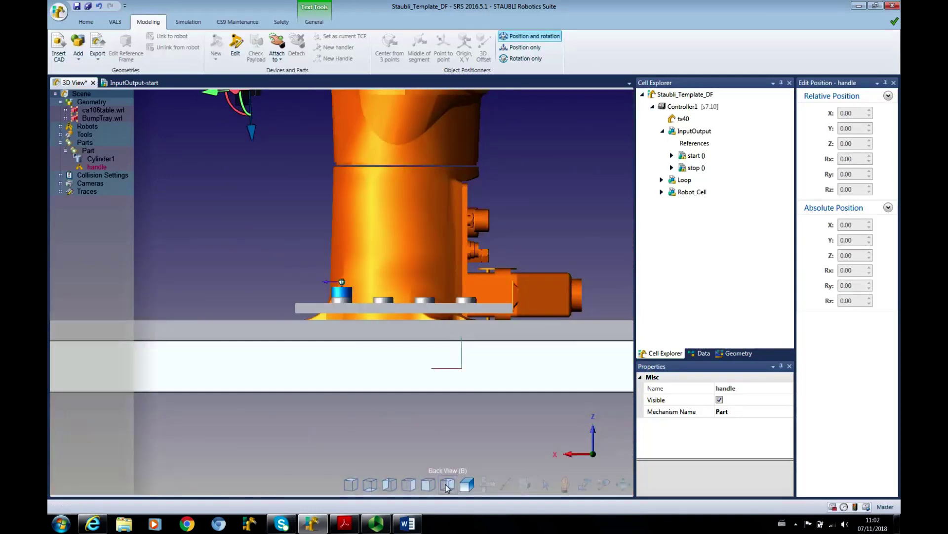
right_click(343, 296)
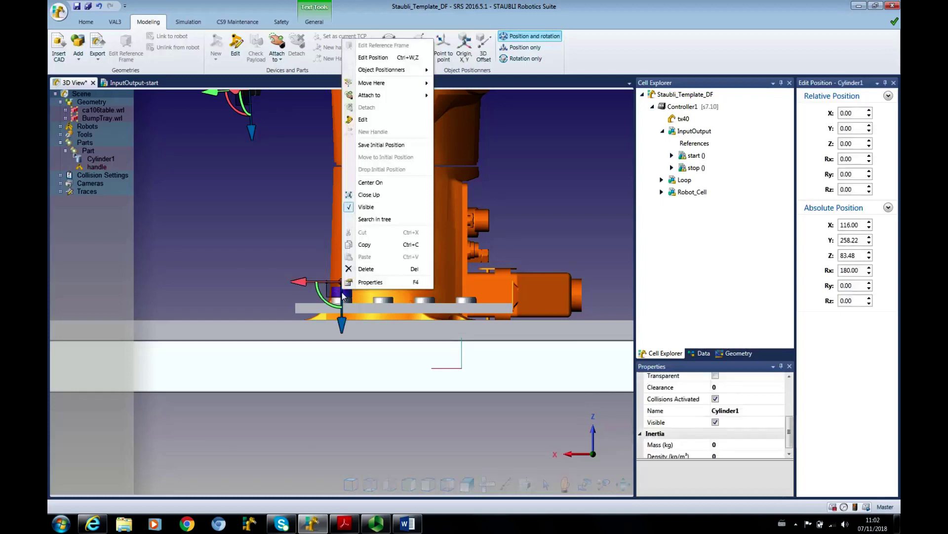
click(366, 196)
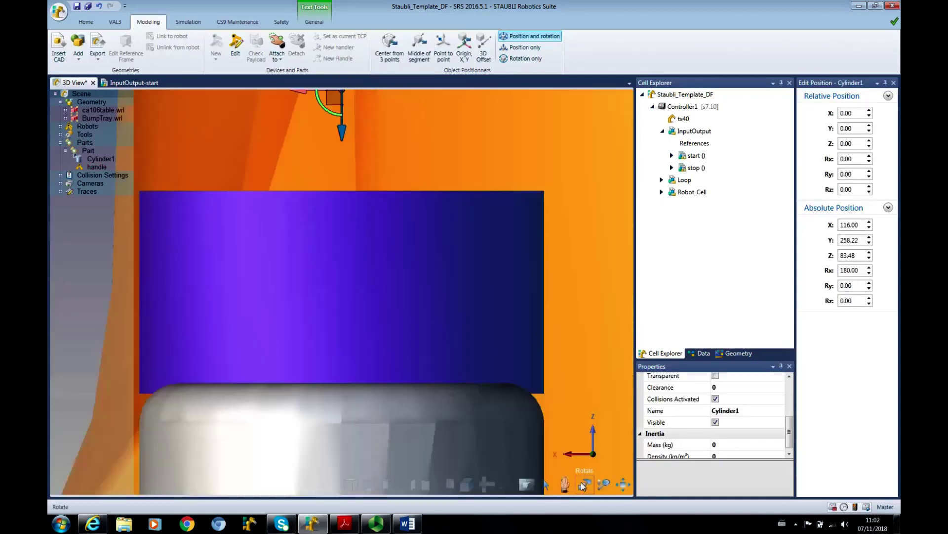
click(604, 484)
scroll(412, 314, up, 2)
scroll(410, 314, down, 4)
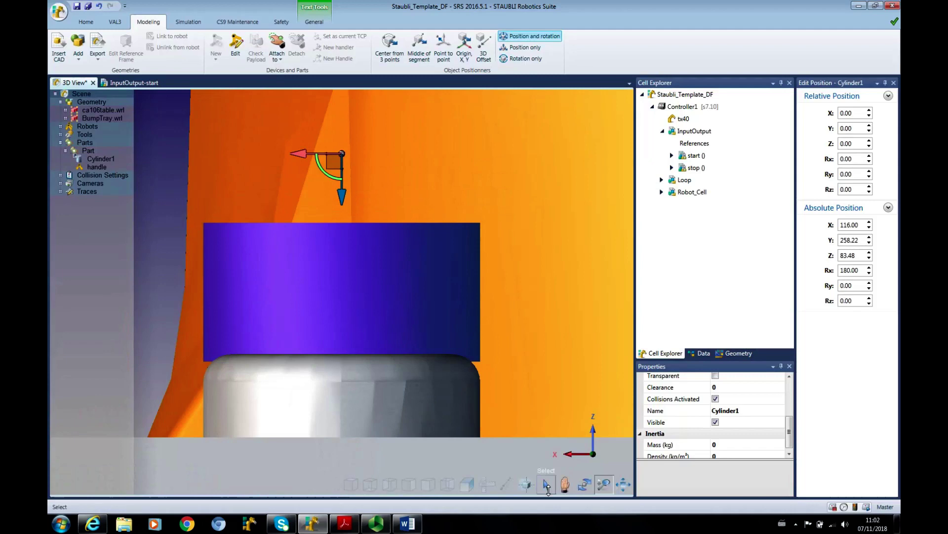
click(547, 483)
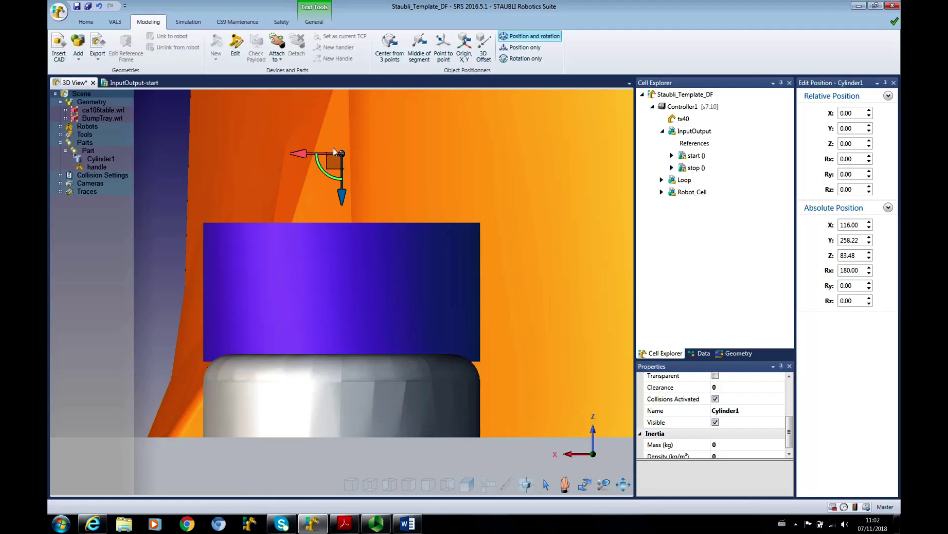
- Lower the Part's handle to the cylinder's top face at relative Z 5.88, then exit handle editing
click(342, 192)
click(235, 47)
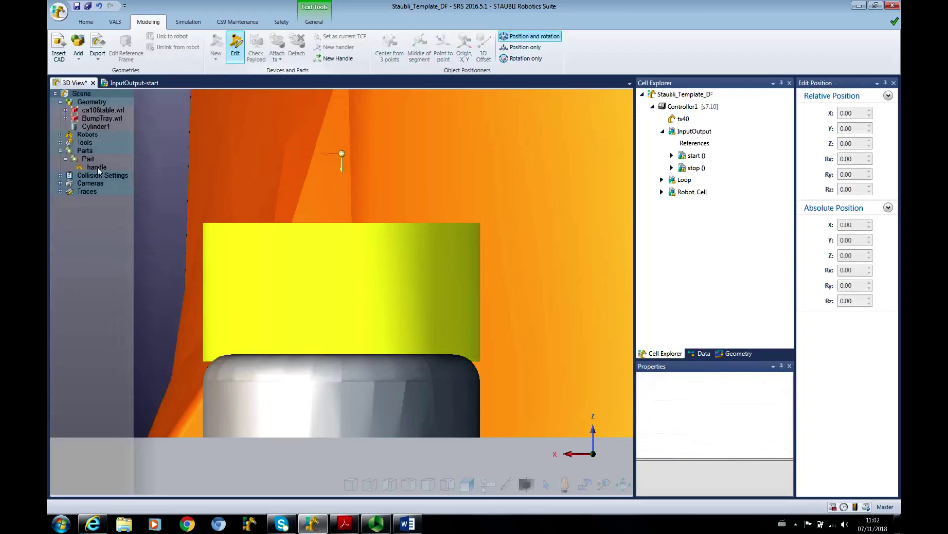
click(106, 166)
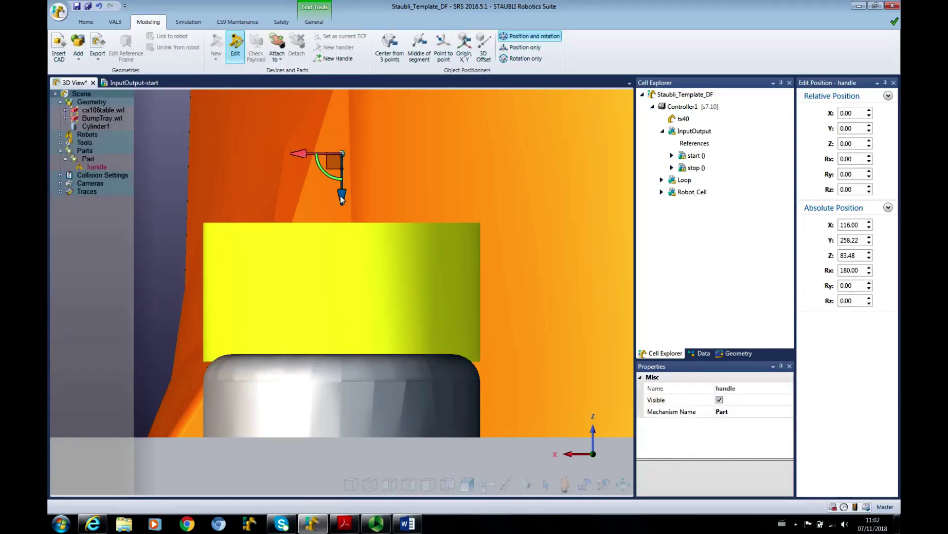
drag(341, 199, 343, 275)
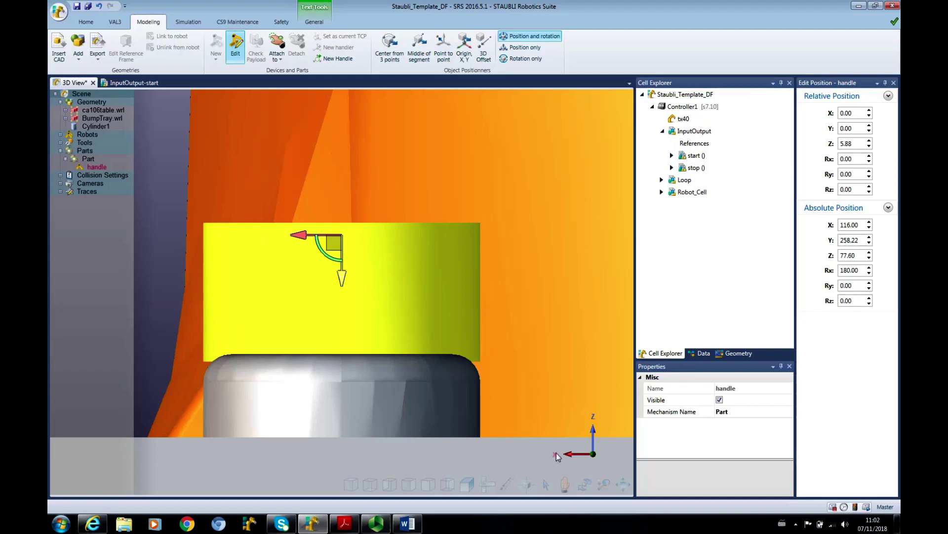
click(352, 485)
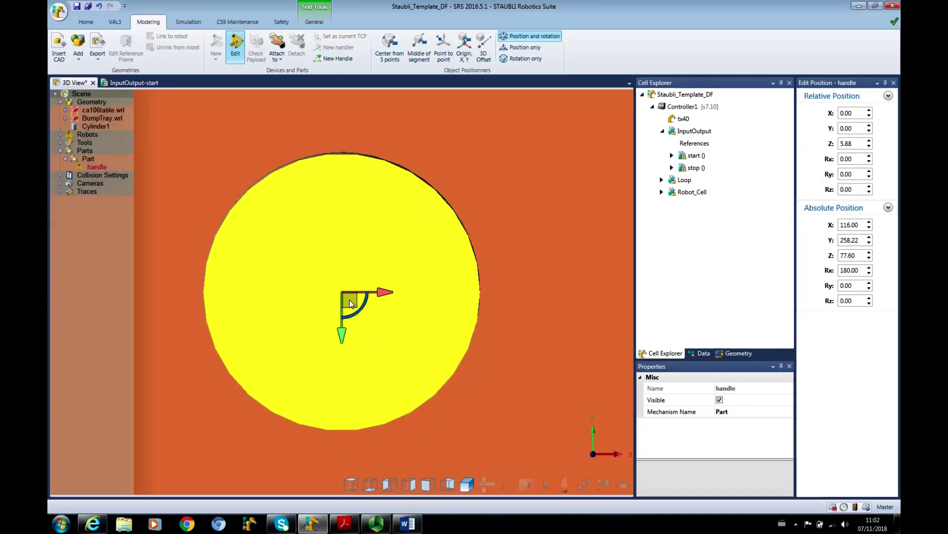
click(467, 487)
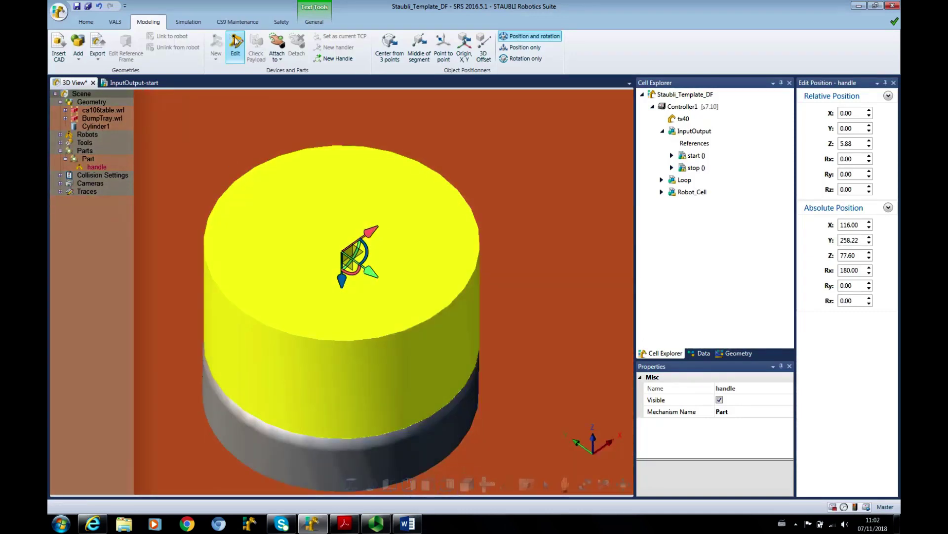
click(361, 248)
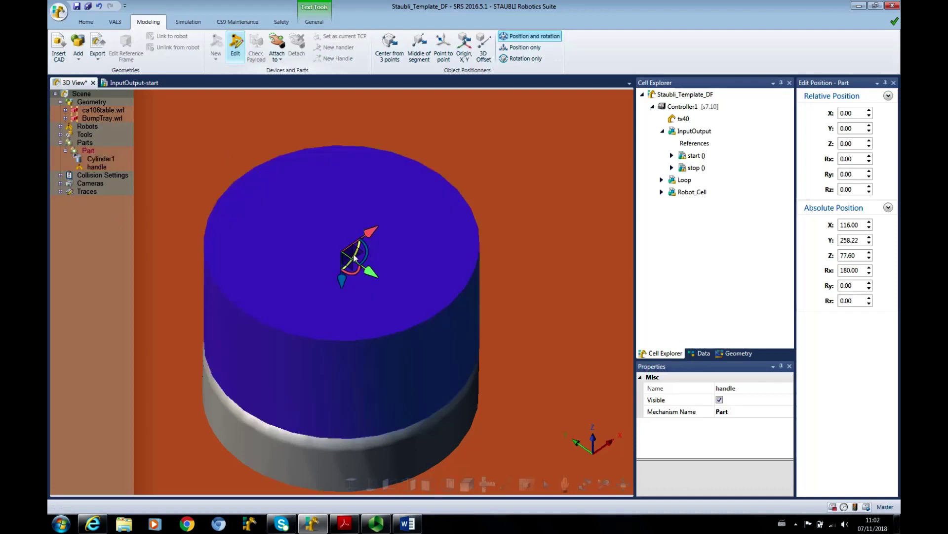
click(377, 294)
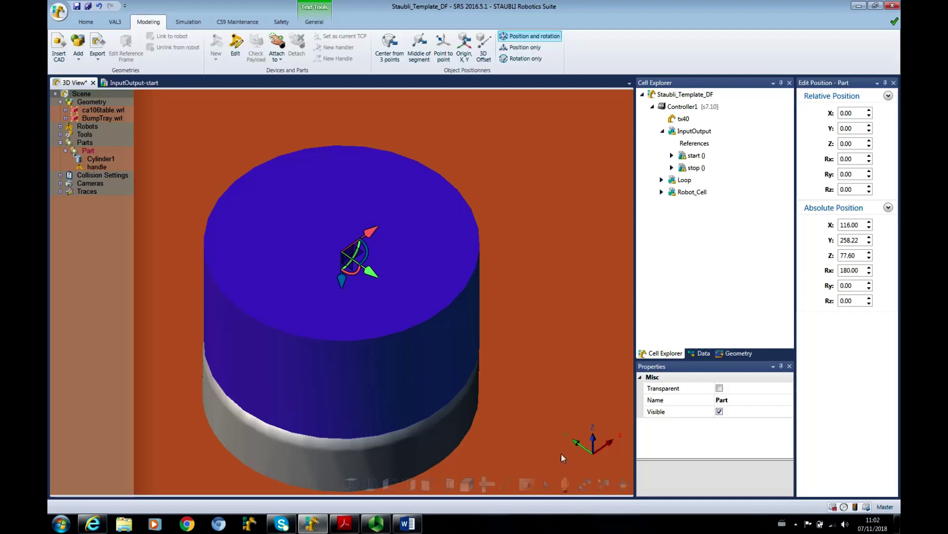
- Show the whole cell, select GripCam.wrl in the scene tree, and close up on the gripper
click(623, 482)
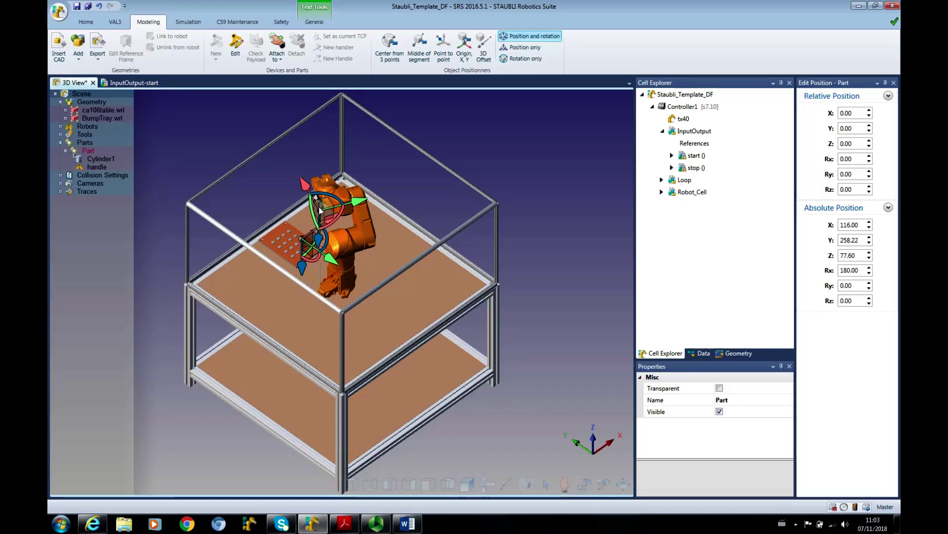
right_drag(320, 210, 225, 205)
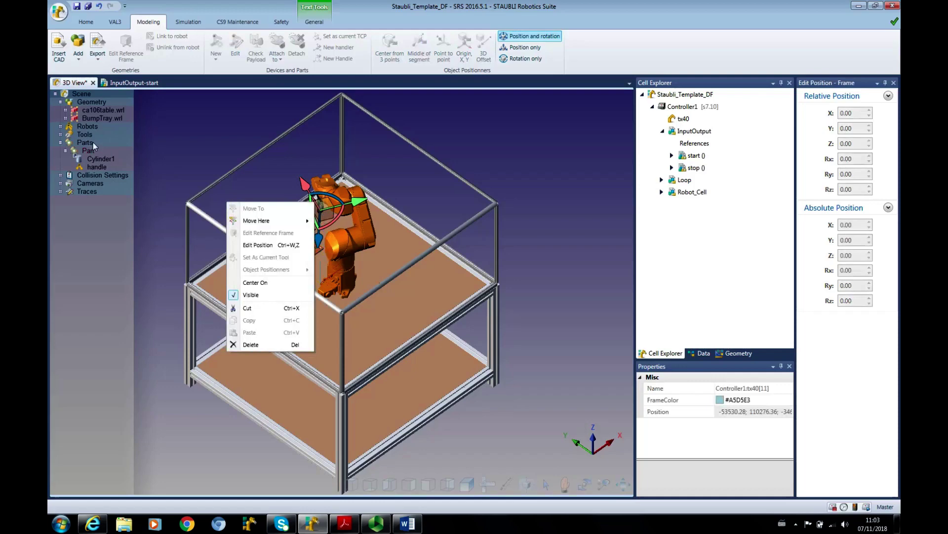
click(58, 135)
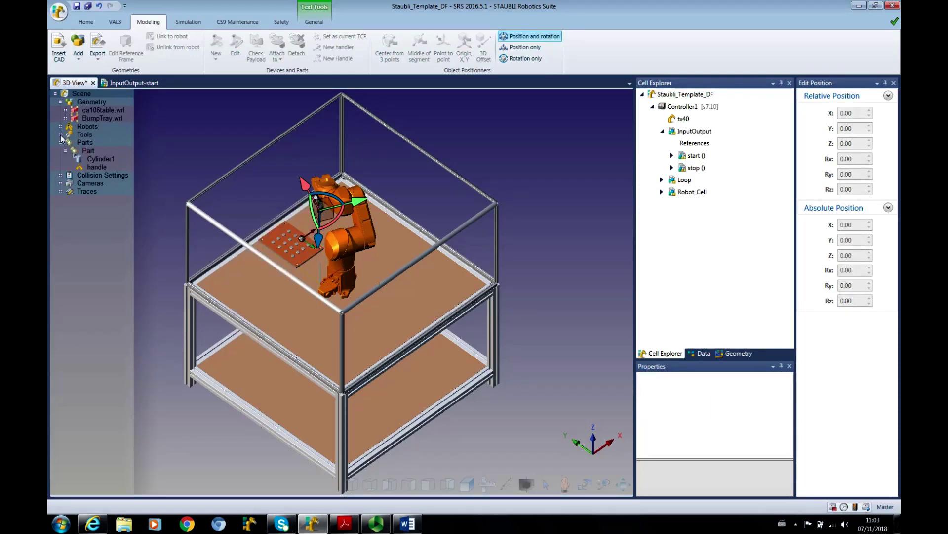
click(61, 134)
click(103, 152)
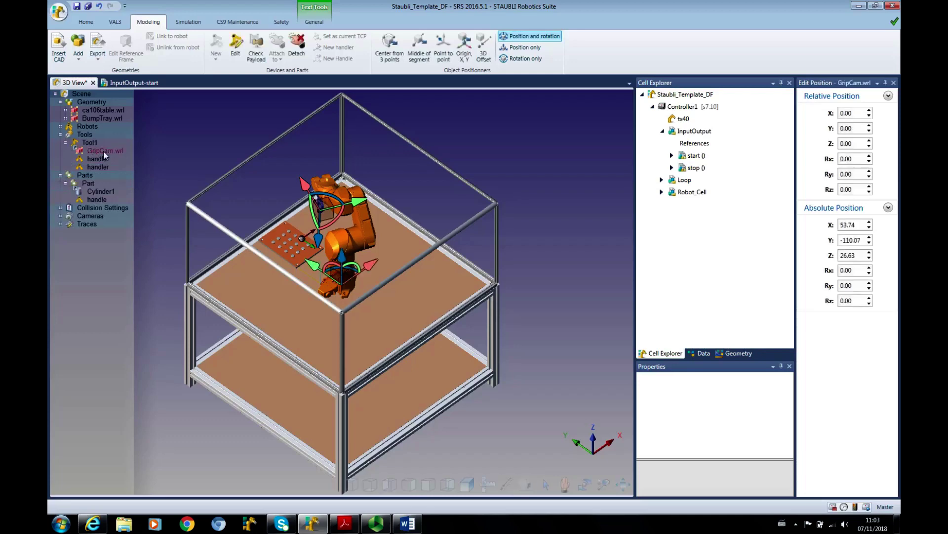
right_click(103, 152)
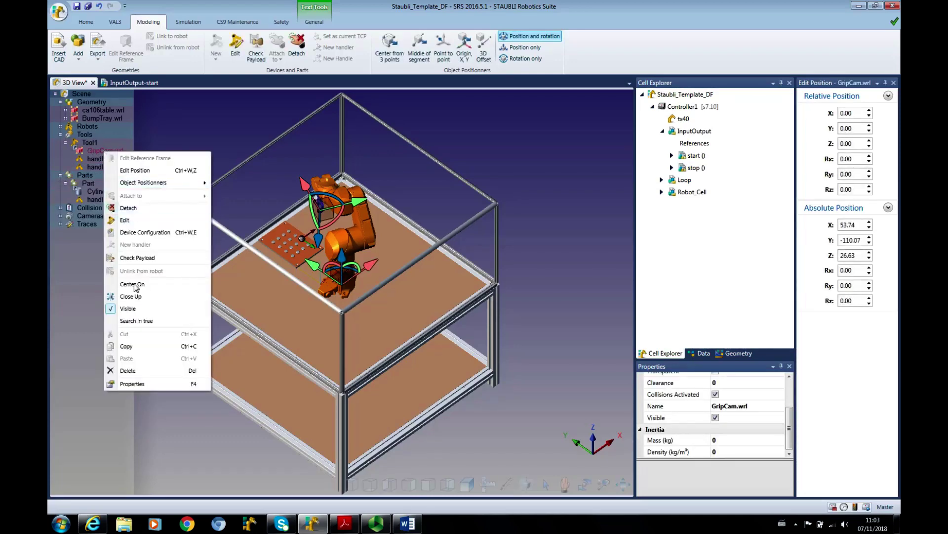
click(137, 296)
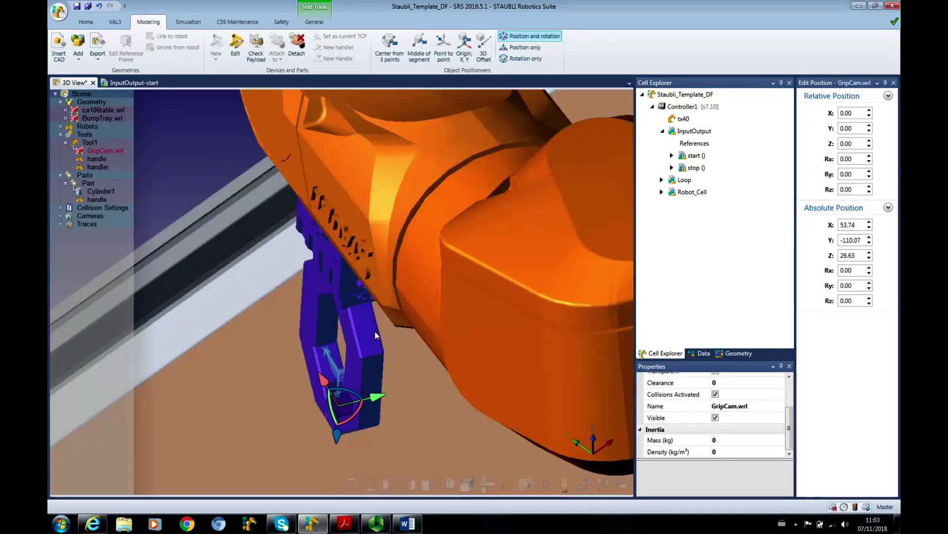
- Orbit the view around to face the blue gripper from the front
click(600, 486)
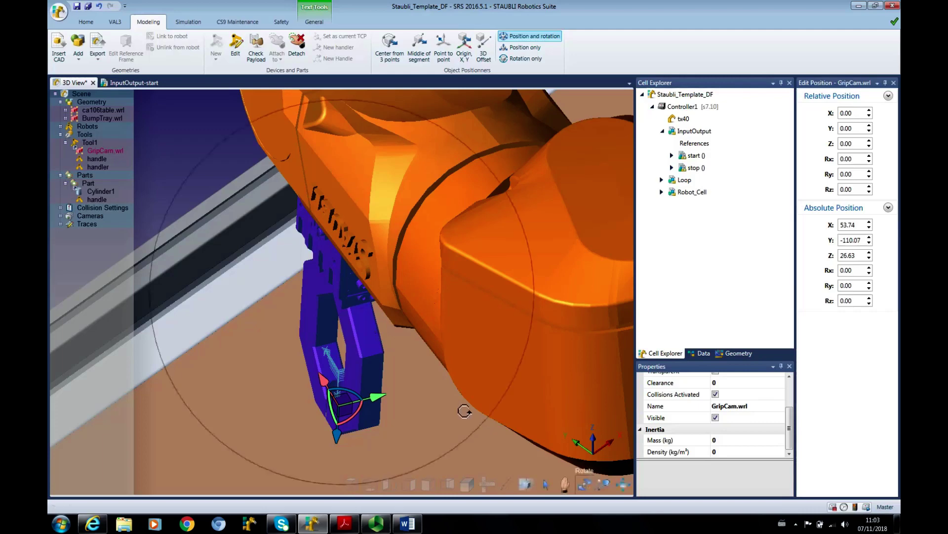
drag(464, 399, 489, 374)
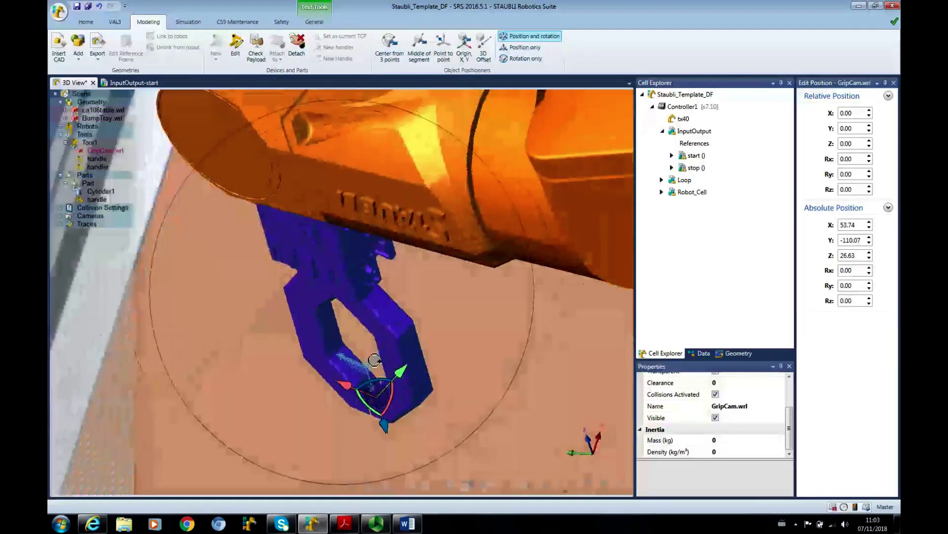
drag(395, 333, 437, 262)
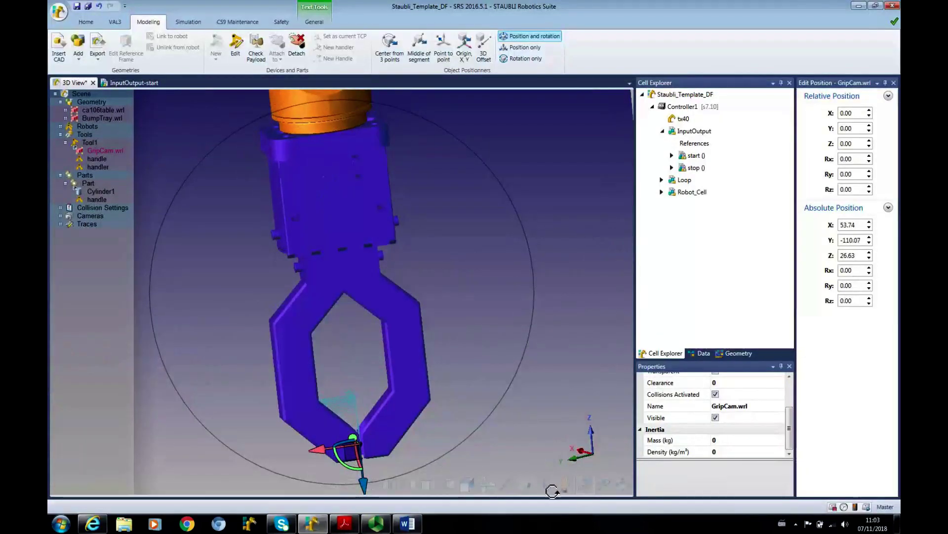
click(546, 484)
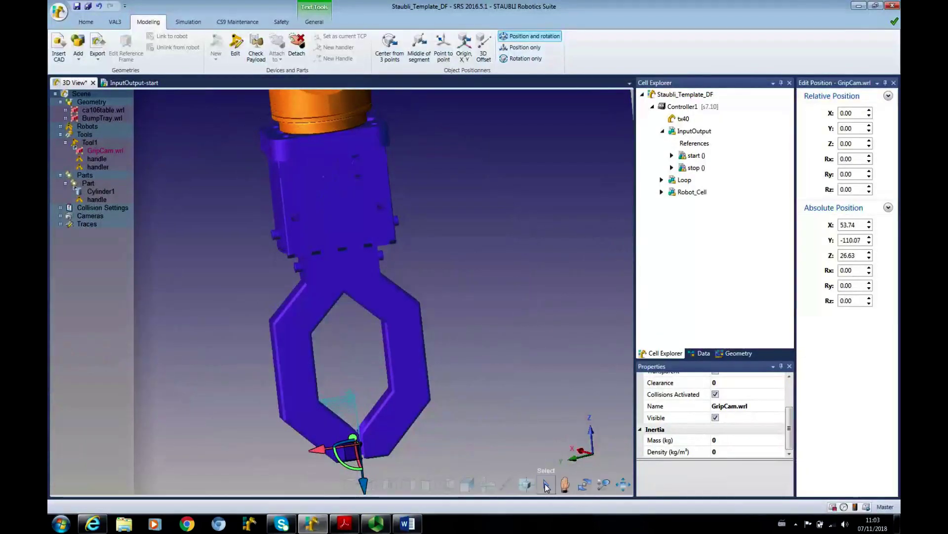
- From the gripper's Device Configuration, start a new grasp behavior on Tool1.handler
right_click(330, 257)
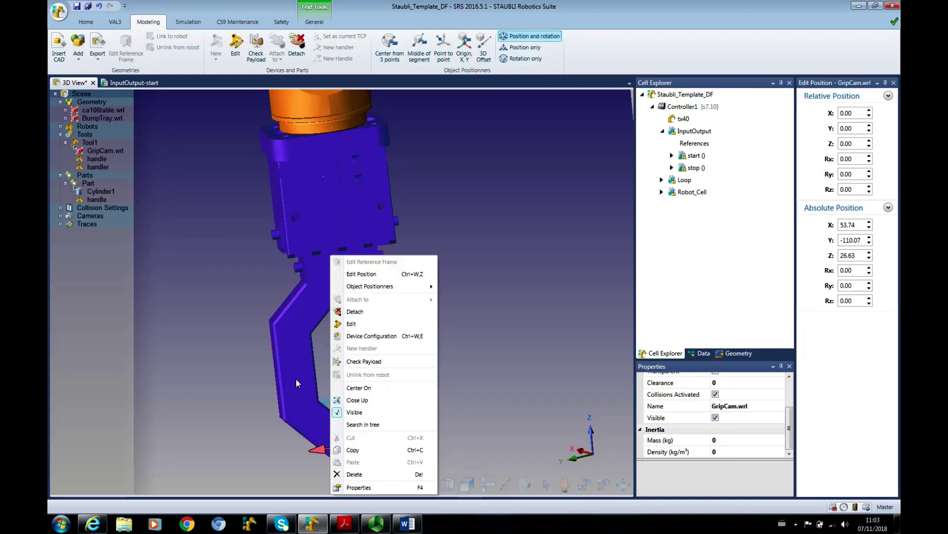
click(363, 338)
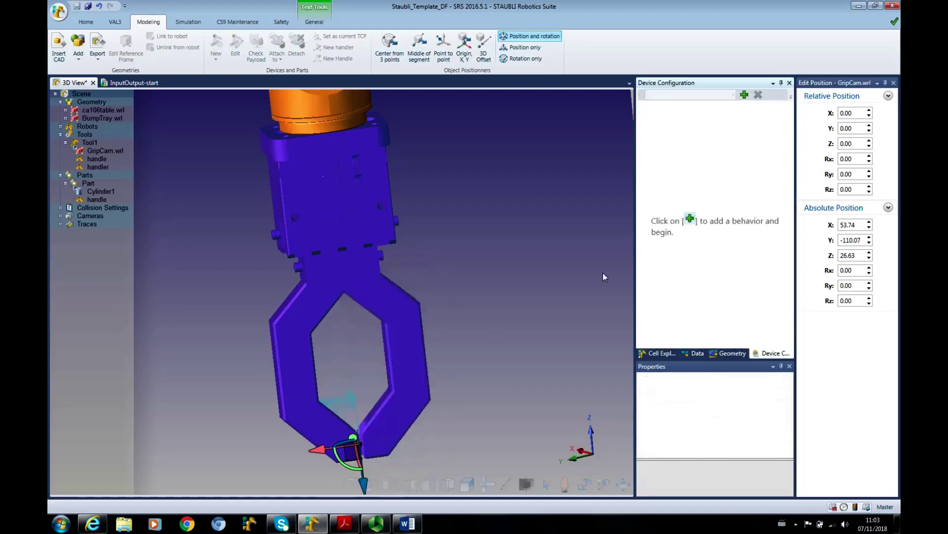
click(692, 221)
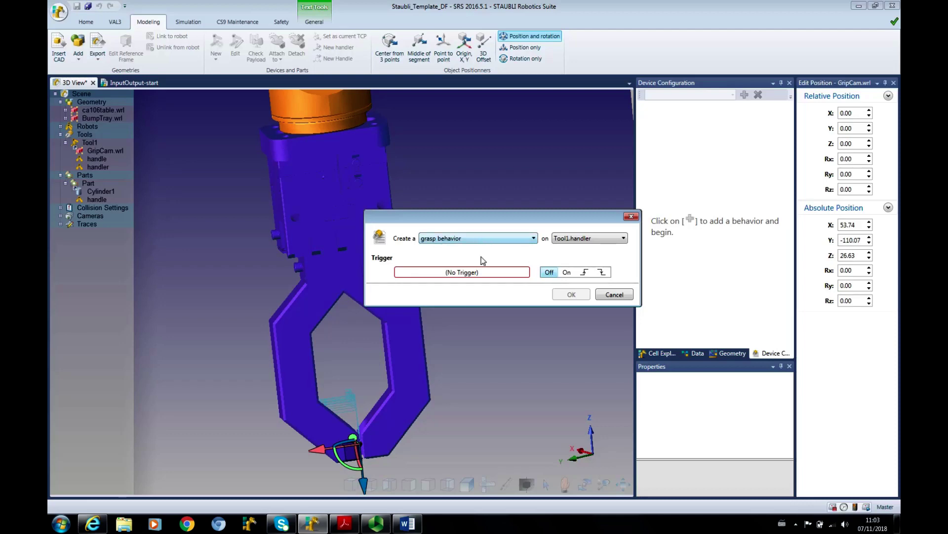
- Browse the BasicIO-1 and UserIO digital outputs in the trigger signal list for the valve outputs
click(458, 272)
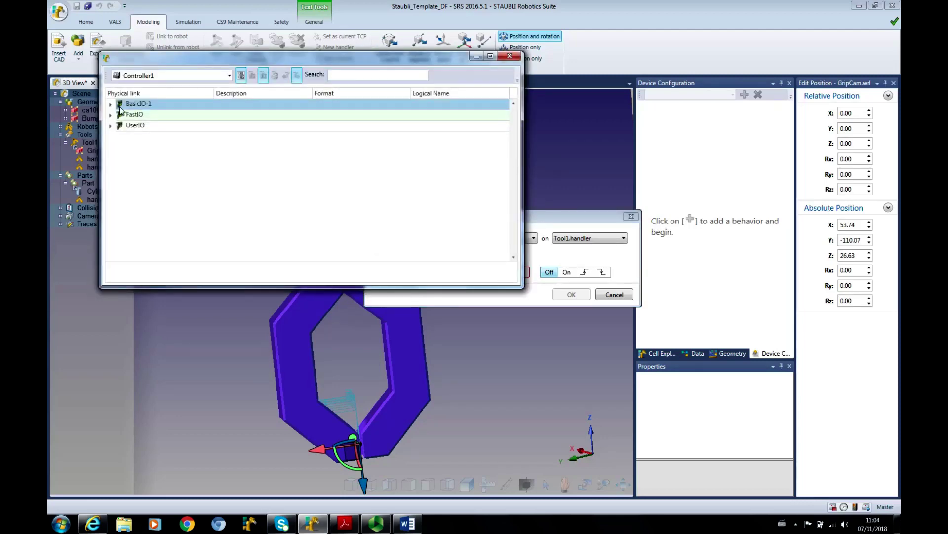
click(110, 105)
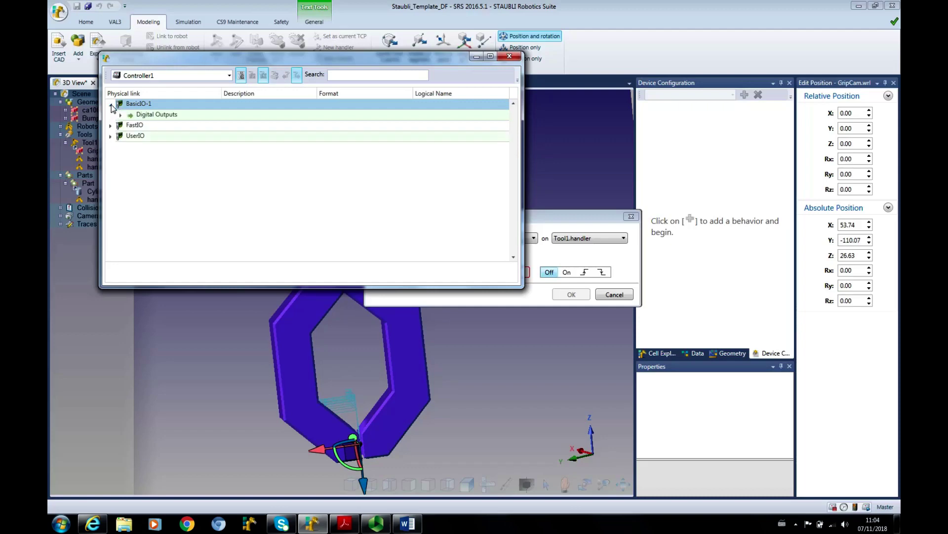
click(161, 118)
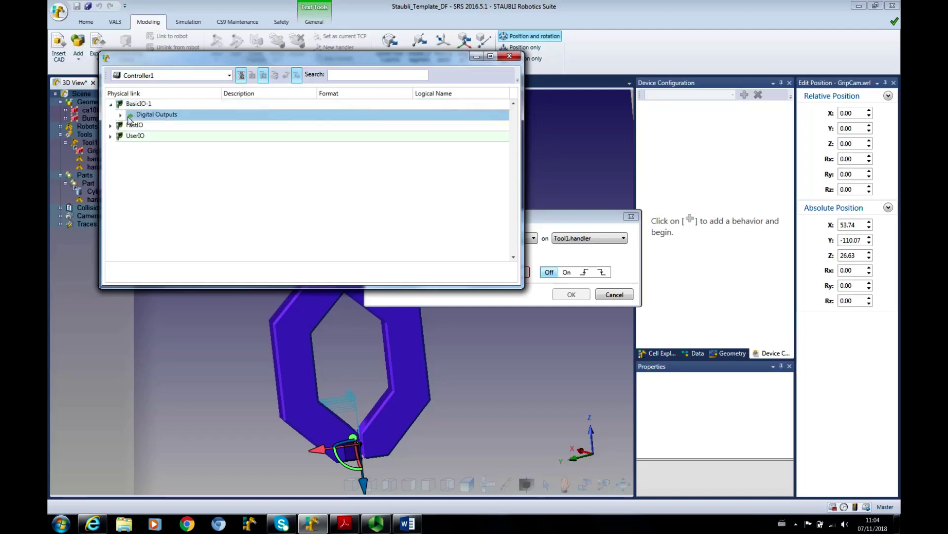
click(120, 115)
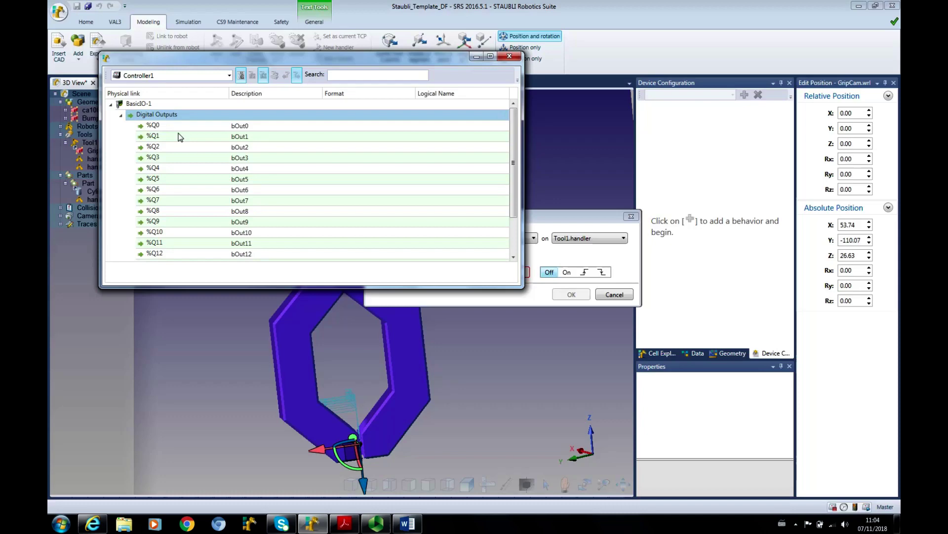
click(111, 105)
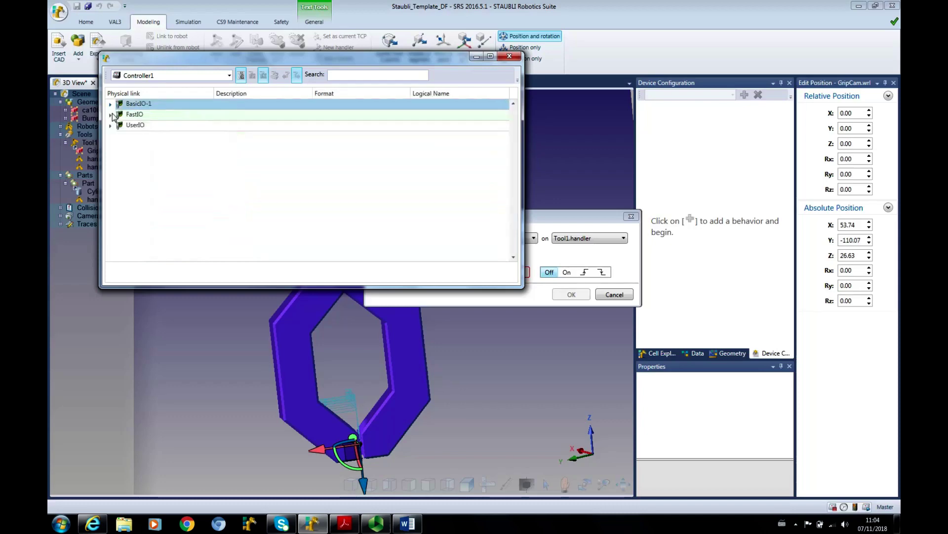
click(111, 105)
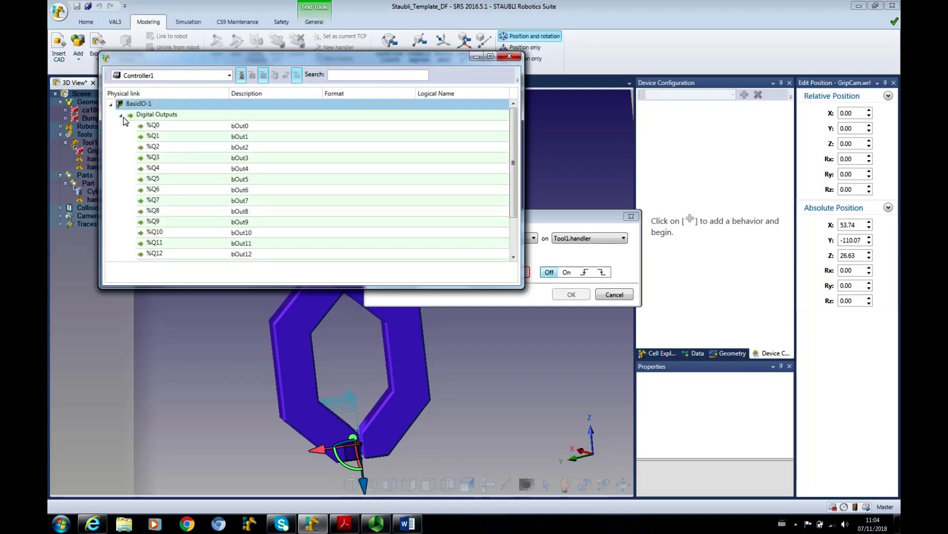
scroll(154, 138, down, 3)
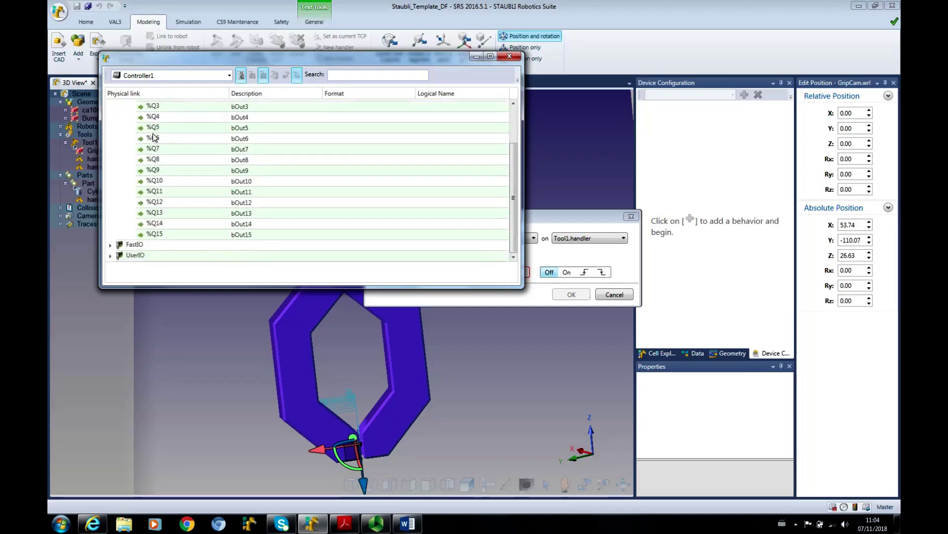
click(121, 114)
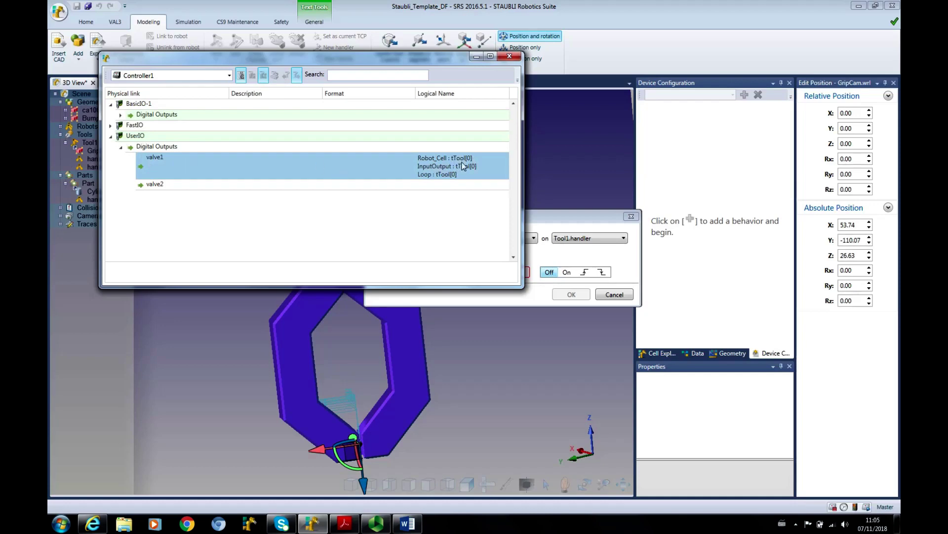
click(509, 59)
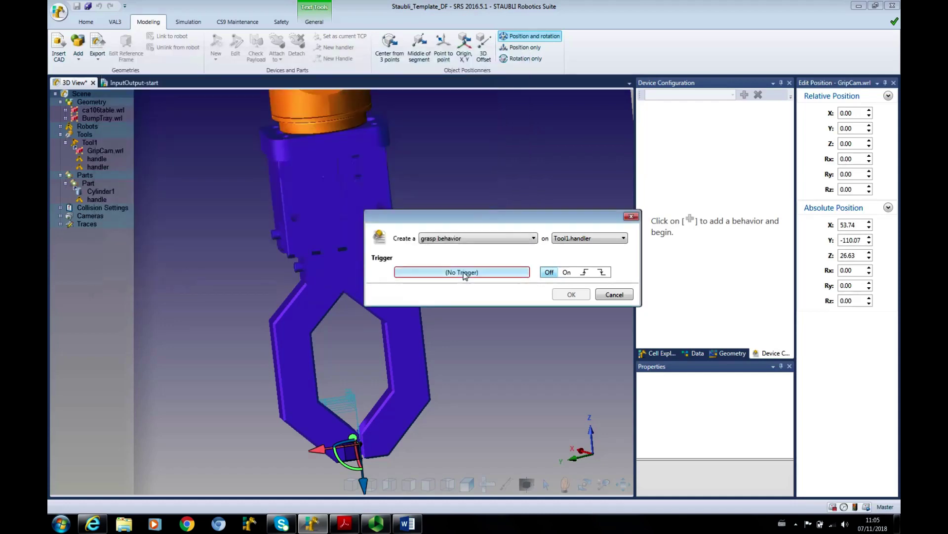
- Set the grasp trigger to Controller1\valve1 from the UserIO digital outputs
click(464, 273)
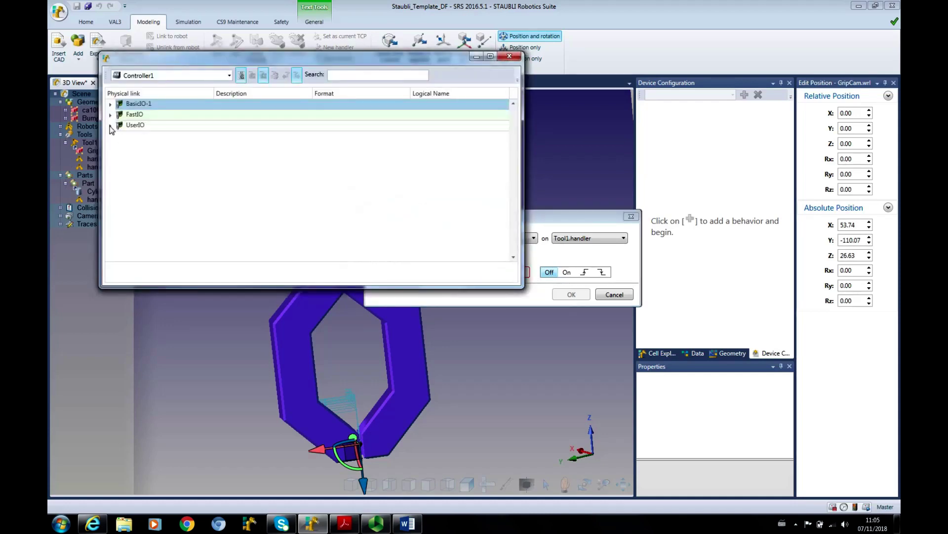
click(110, 127)
click(120, 136)
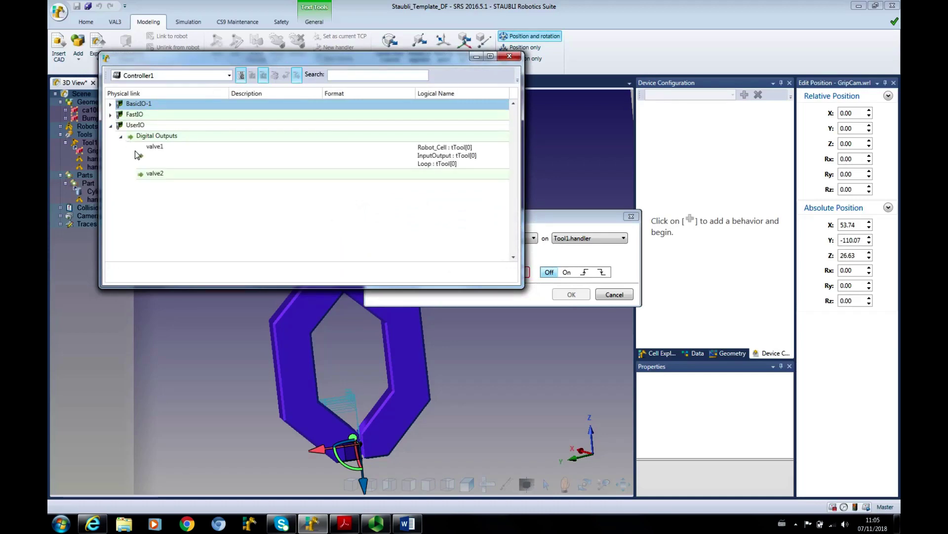
double_click(185, 156)
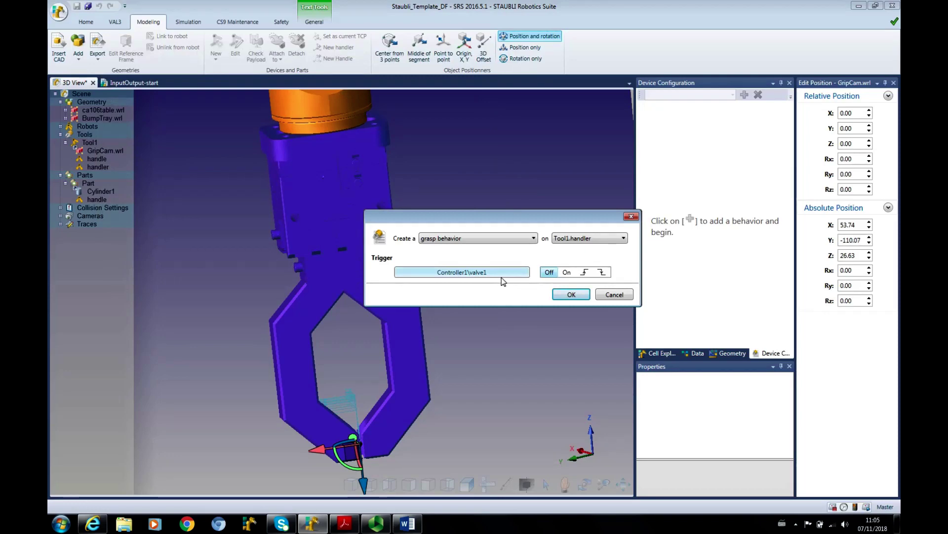
- Confirm the grasp behavior and set its opened state to trigger when valve1 is Off
click(573, 295)
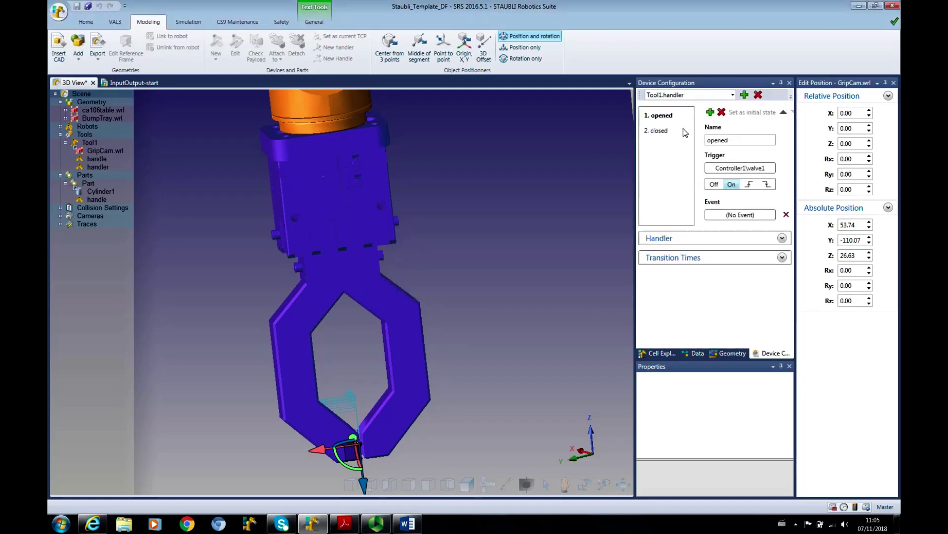
click(662, 119)
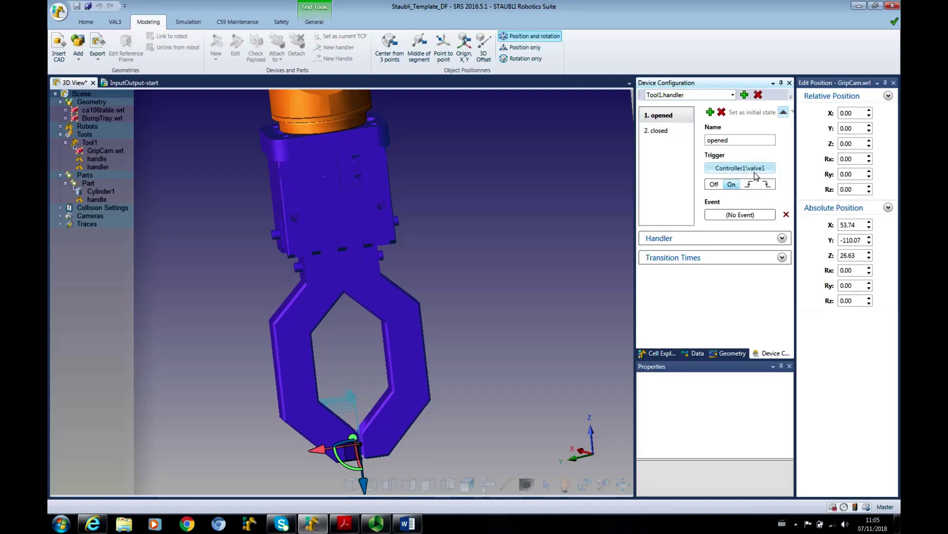
click(714, 185)
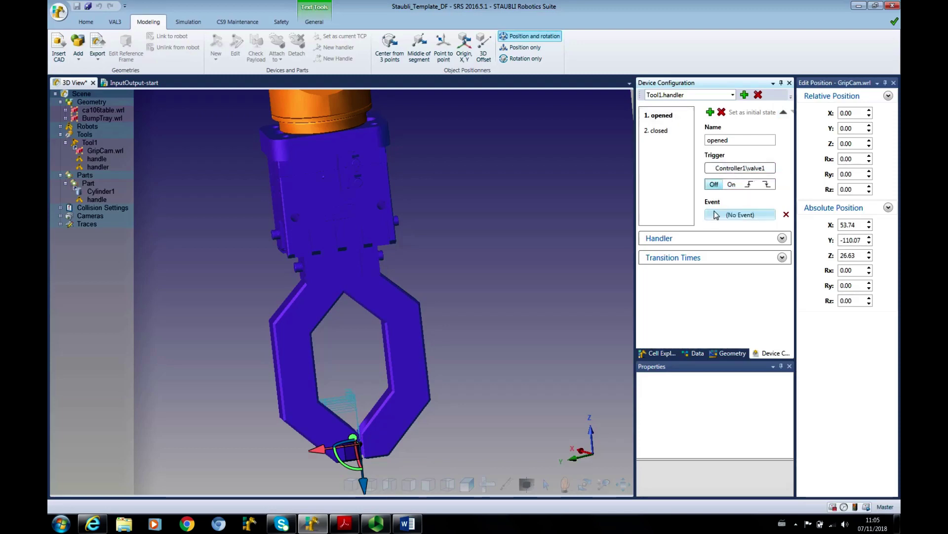
- Set the handler's grasp type to As Is with a 25 mm attachment distance
click(782, 238)
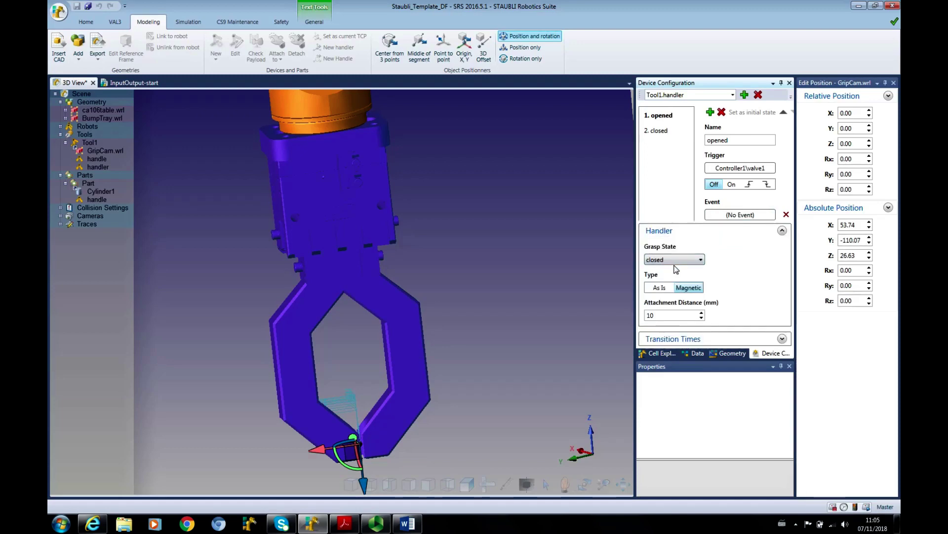
click(659, 288)
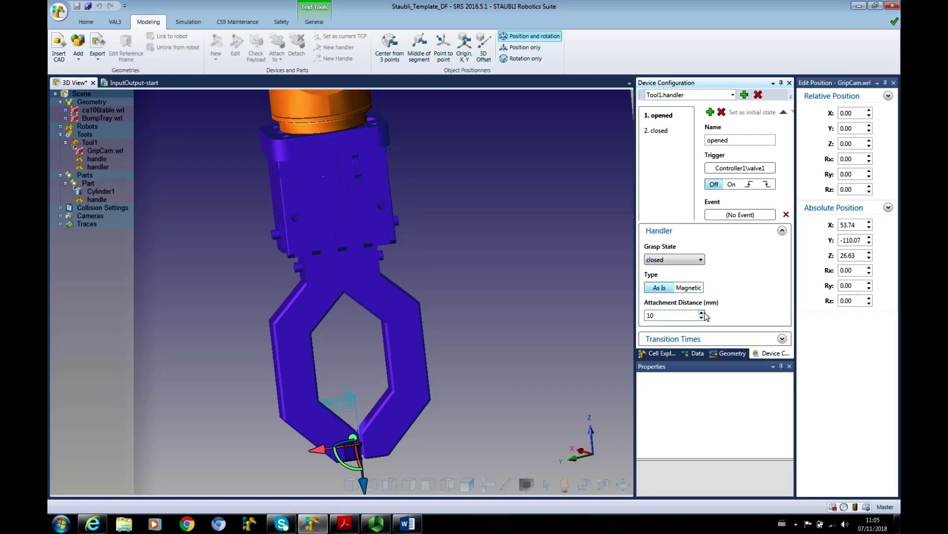
double_click(666, 316)
text(25)
click(362, 446)
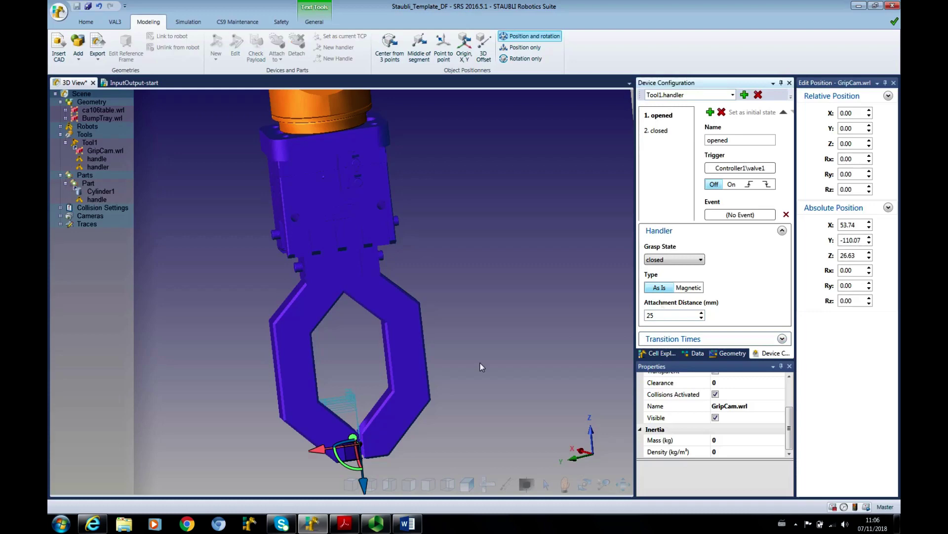
- Set Tool1.handler's opened-to-closed and closed-to-opened transition times to 100 ms
click(449, 374)
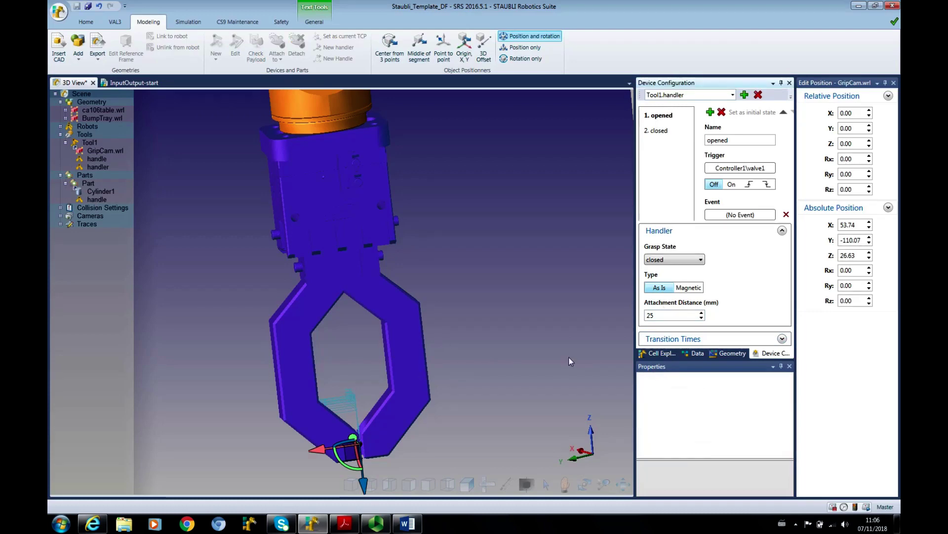
click(782, 339)
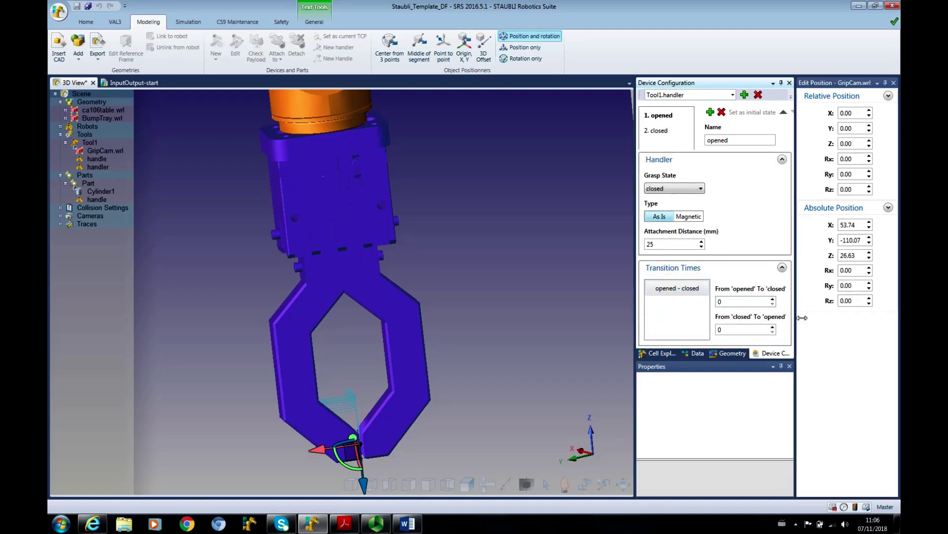
drag(795, 317, 831, 317)
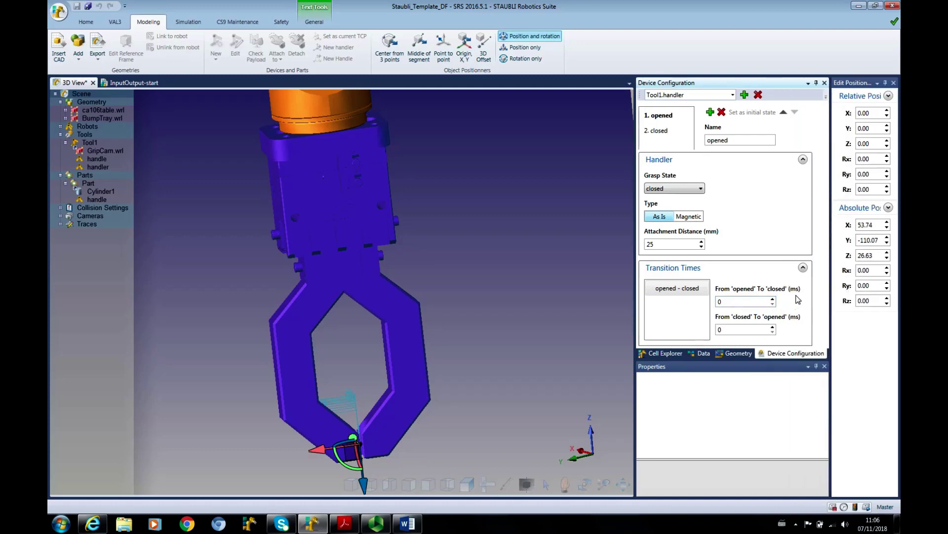
double_click(735, 302)
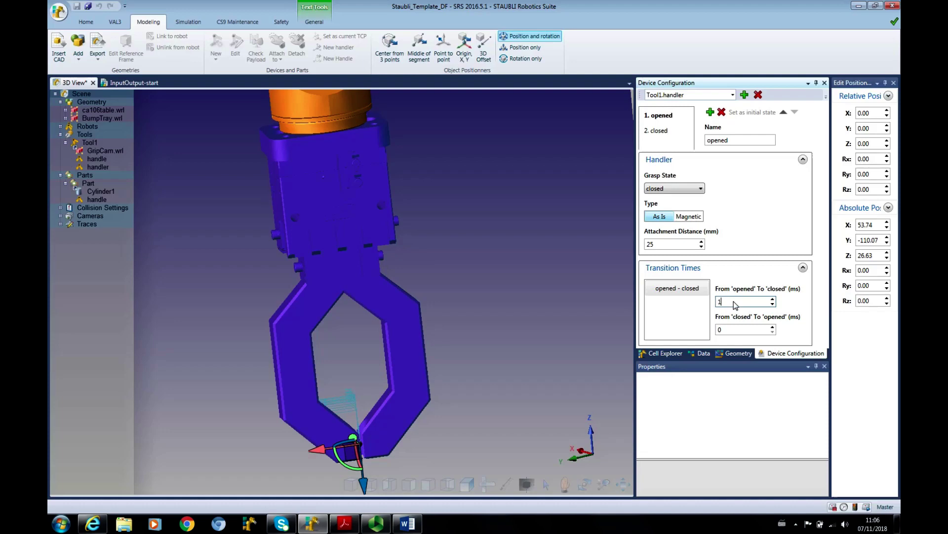
text(100)
double_click(733, 330)
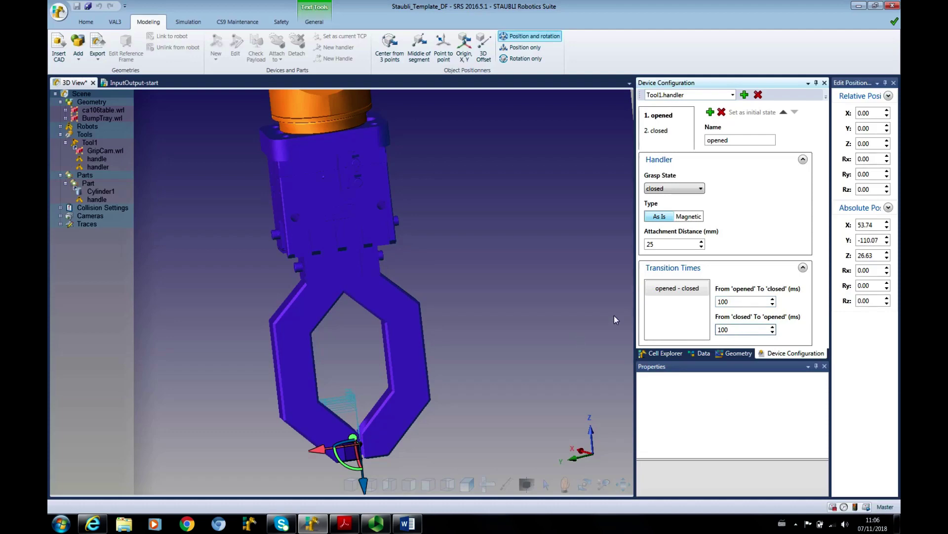
- Open the code of InputOutput's start() program from the Cell Explorer
click(701, 153)
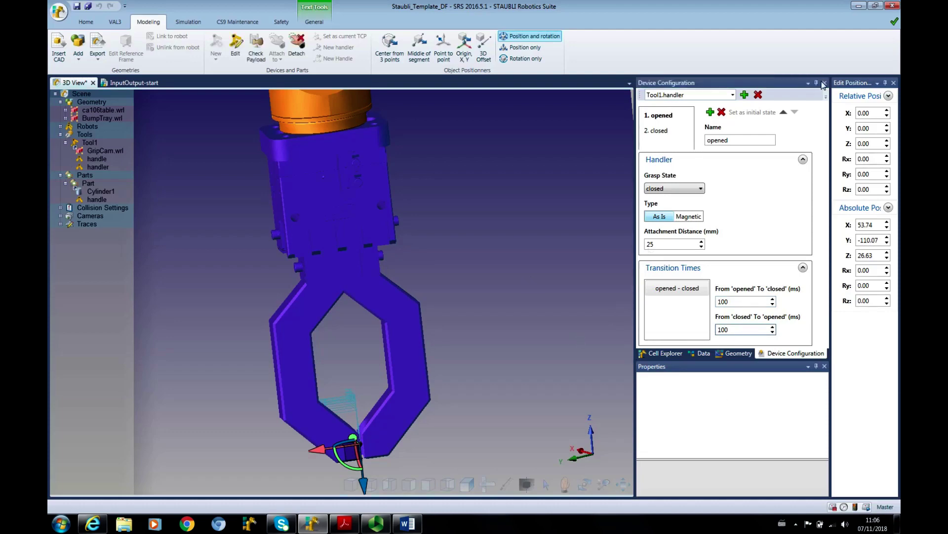
click(666, 354)
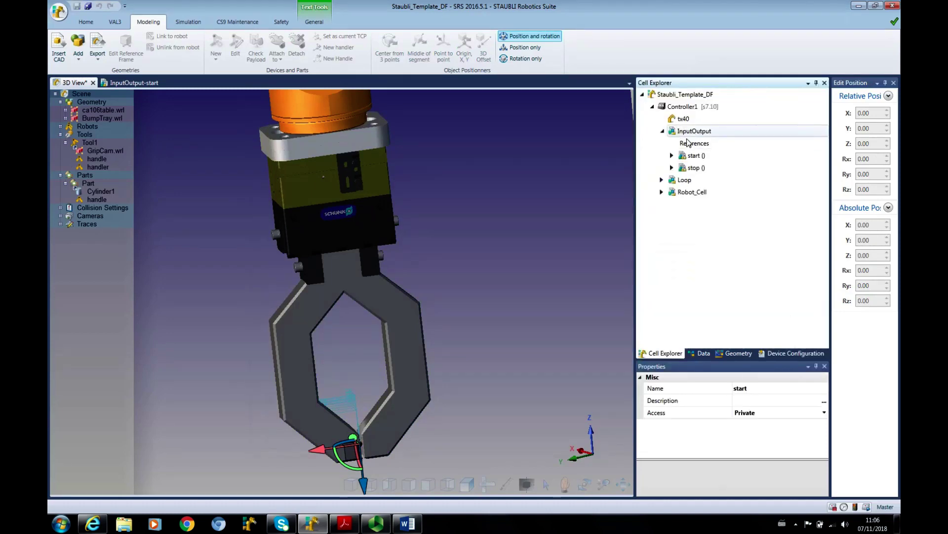
double_click(693, 156)
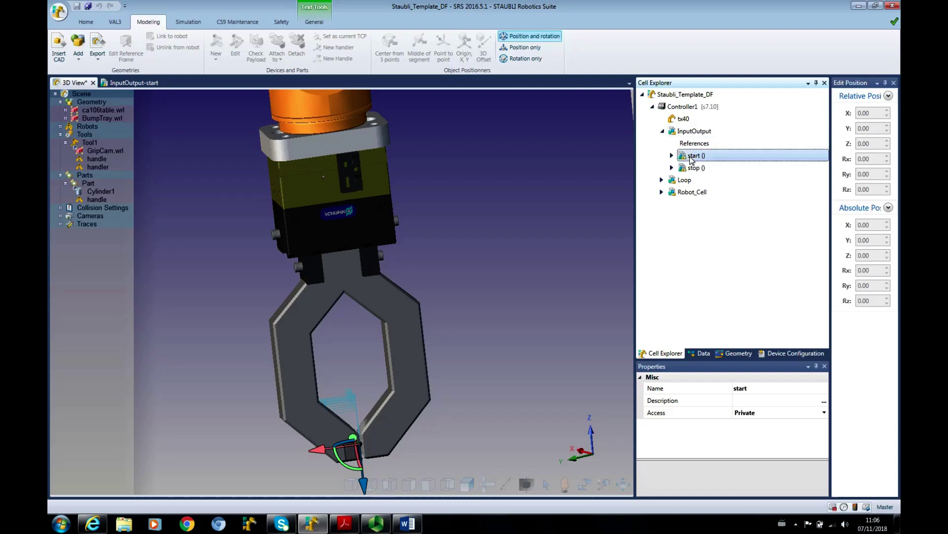
- Copy the step 10 start() code block from the Word Pick and Place tutorial
click(406, 516)
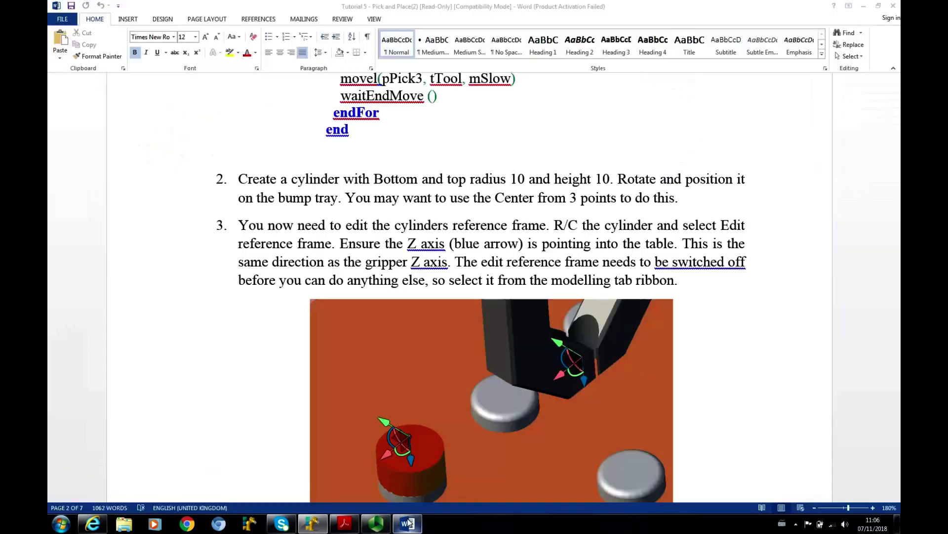
scroll(491, 281, down, 15)
scroll(492, 282, down, 20)
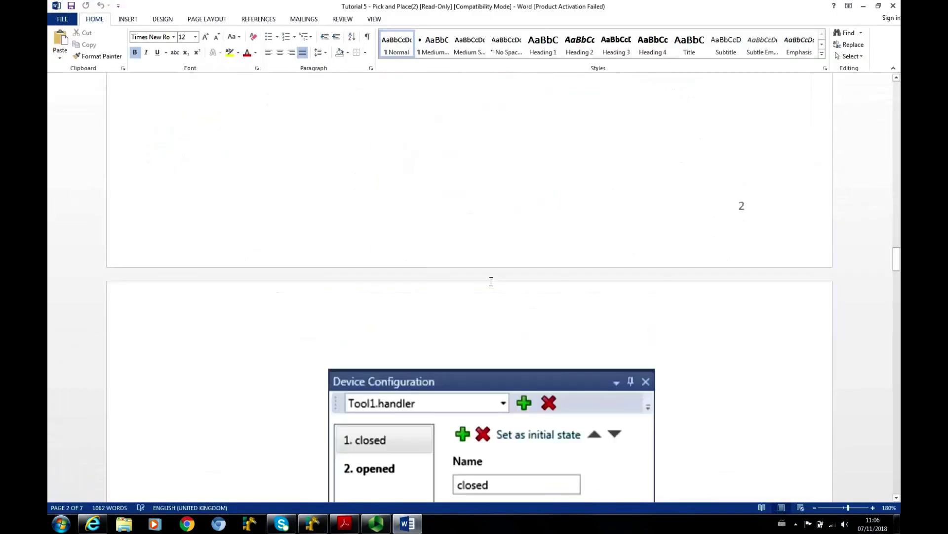
scroll(492, 281, down, 5)
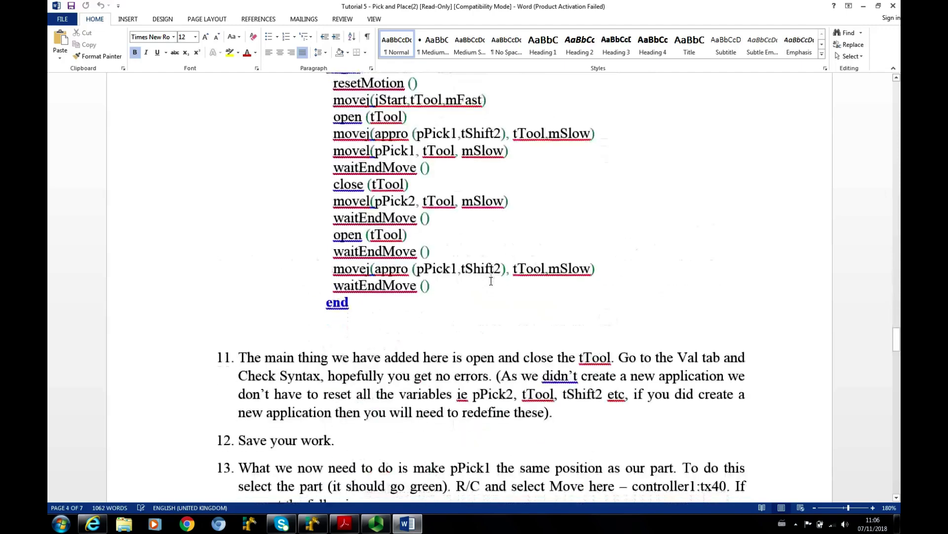
scroll(492, 282, up, 1)
drag(368, 348, 327, 104)
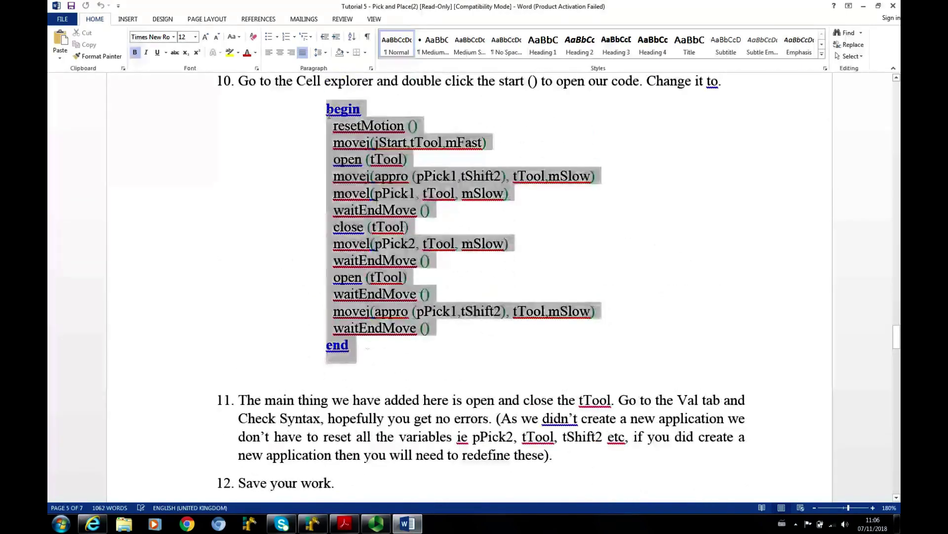
right_click(371, 154)
click(398, 173)
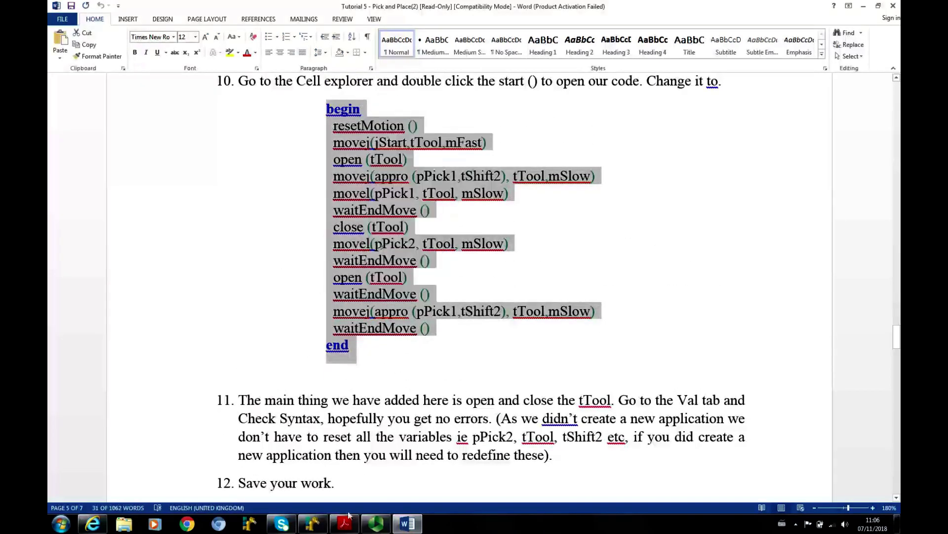
- Replace the start() code with the pasted step 10 program and confirm 0 syntax errors
click(314, 523)
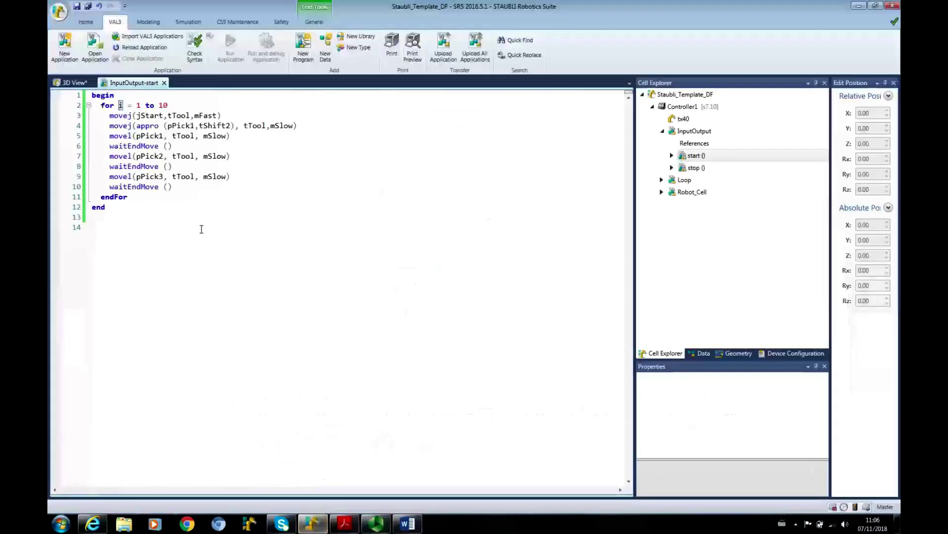
drag(138, 210, 90, 94)
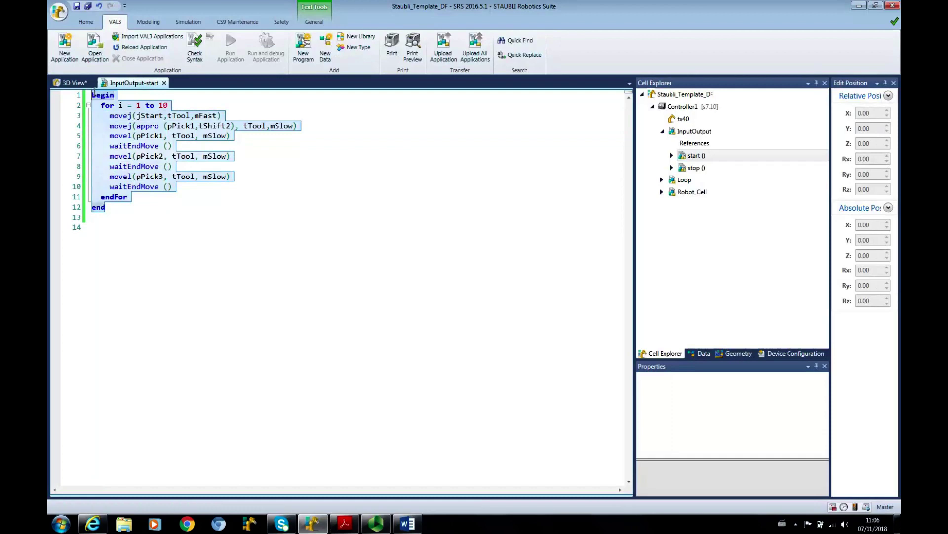
right_click(148, 141)
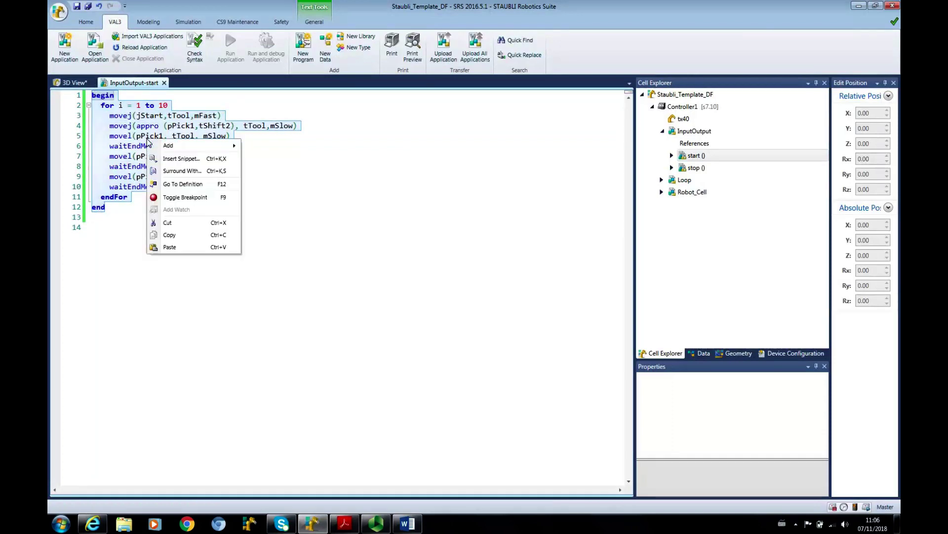
click(184, 247)
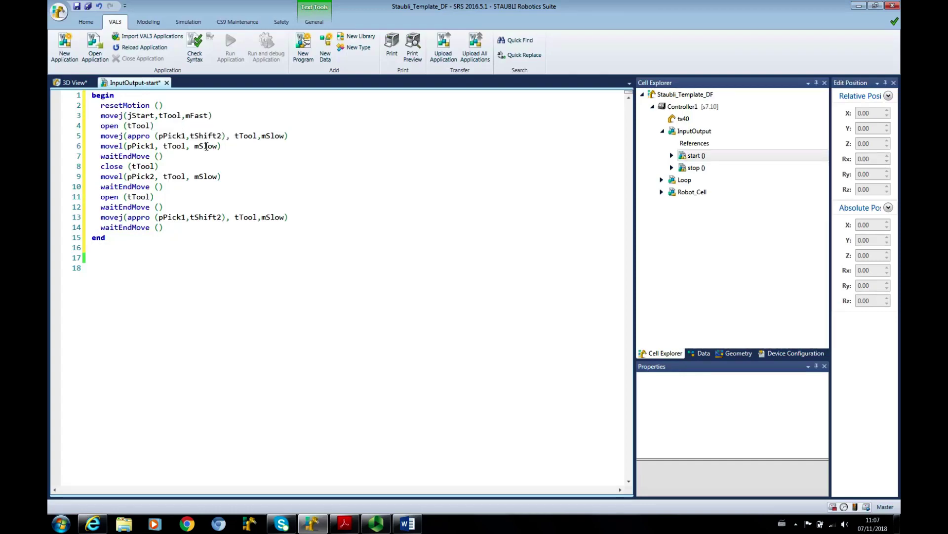
click(202, 50)
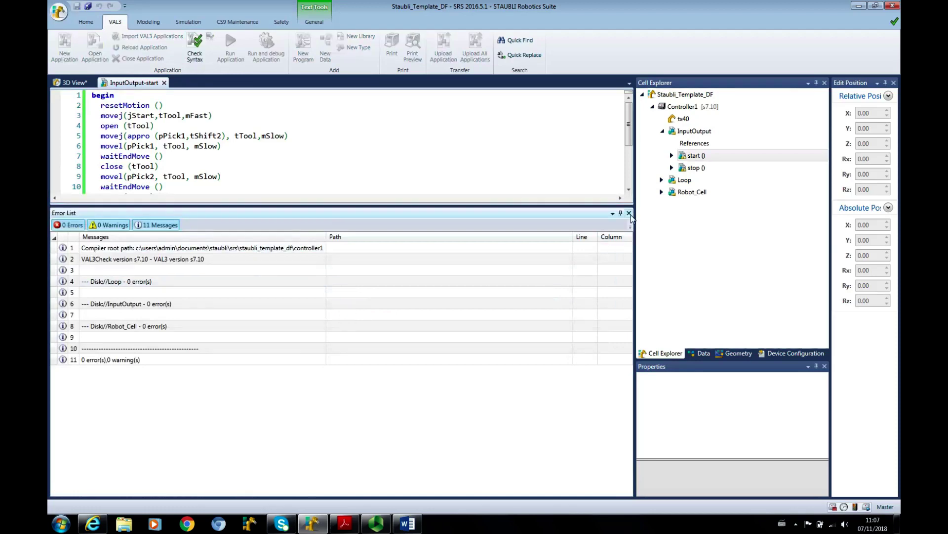
click(629, 213)
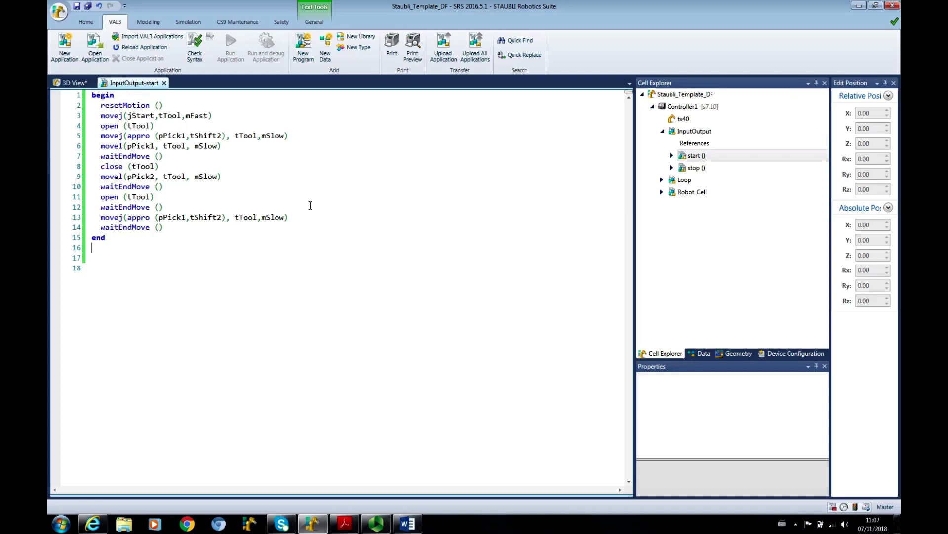
click(112, 129)
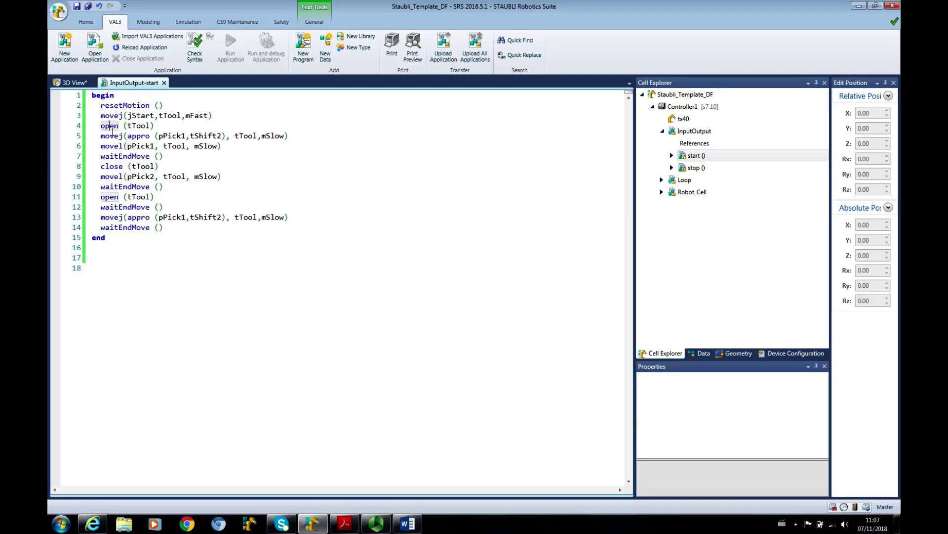
click(141, 126)
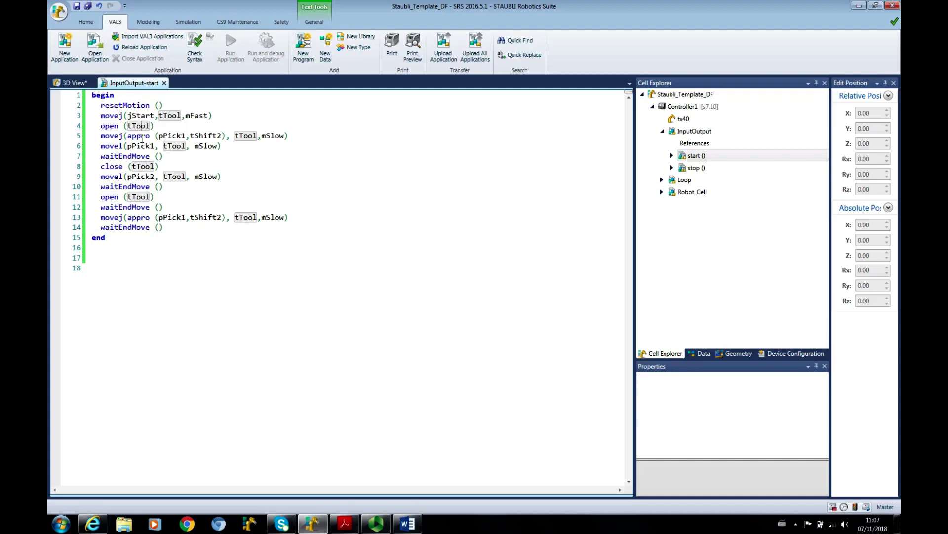
click(112, 170)
click(139, 197)
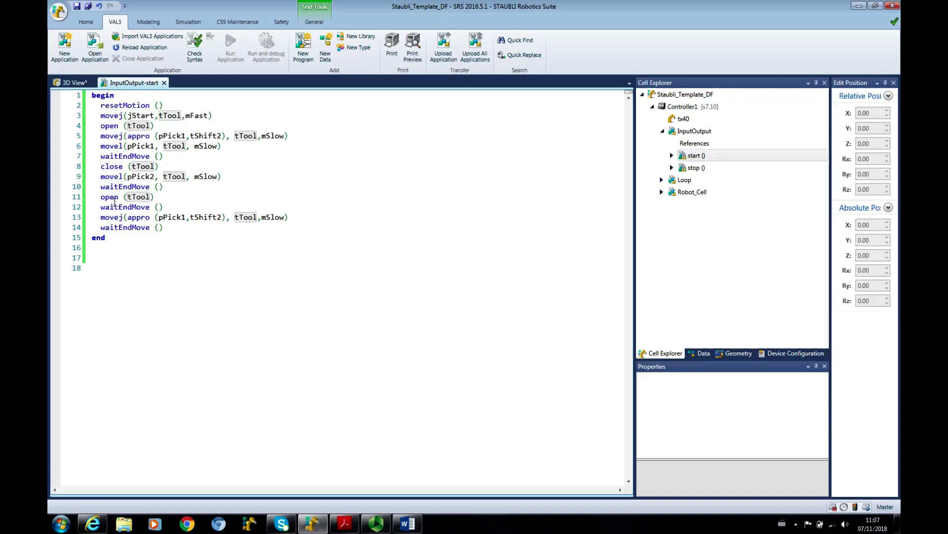
click(146, 119)
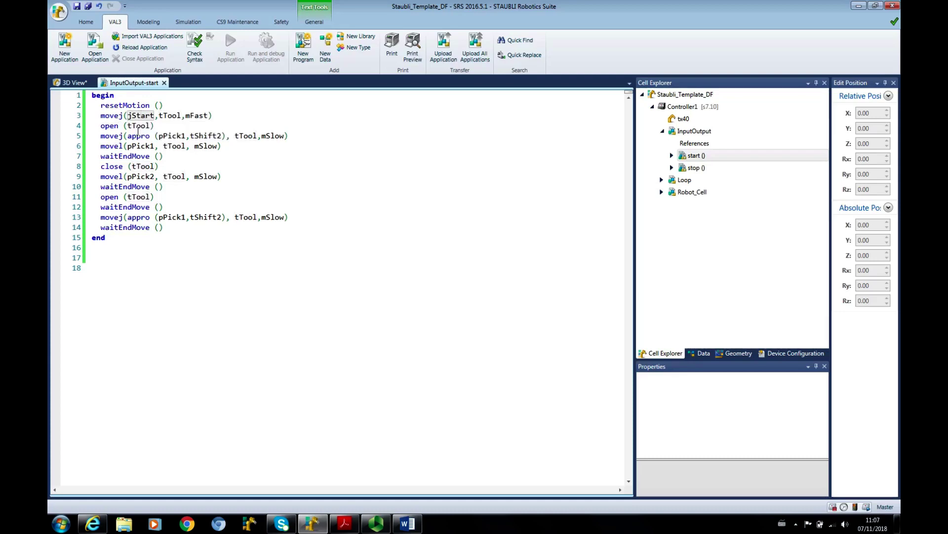
click(134, 127)
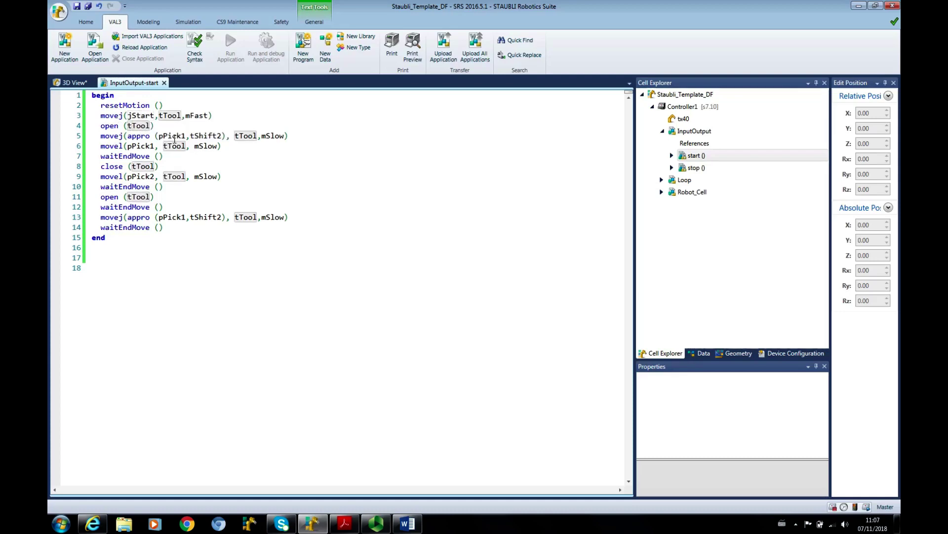
click(140, 137)
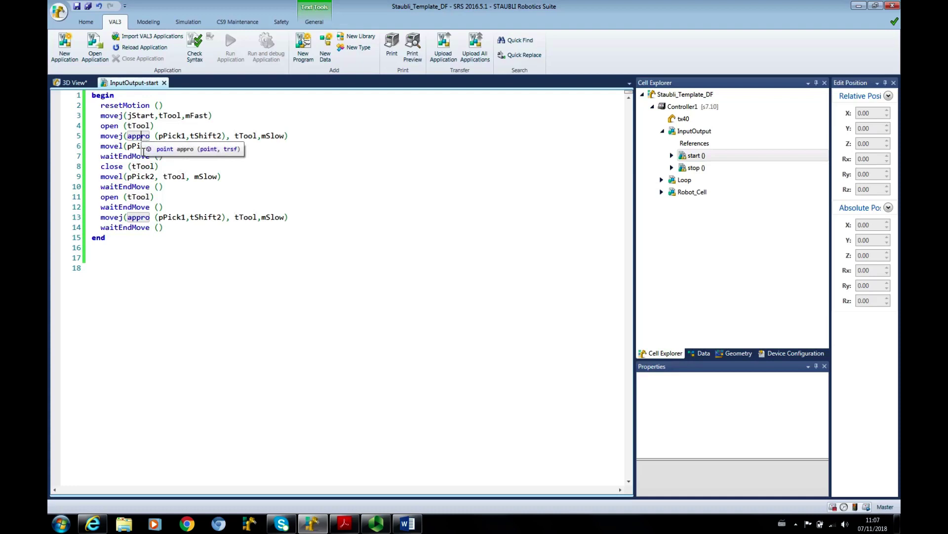
click(139, 147)
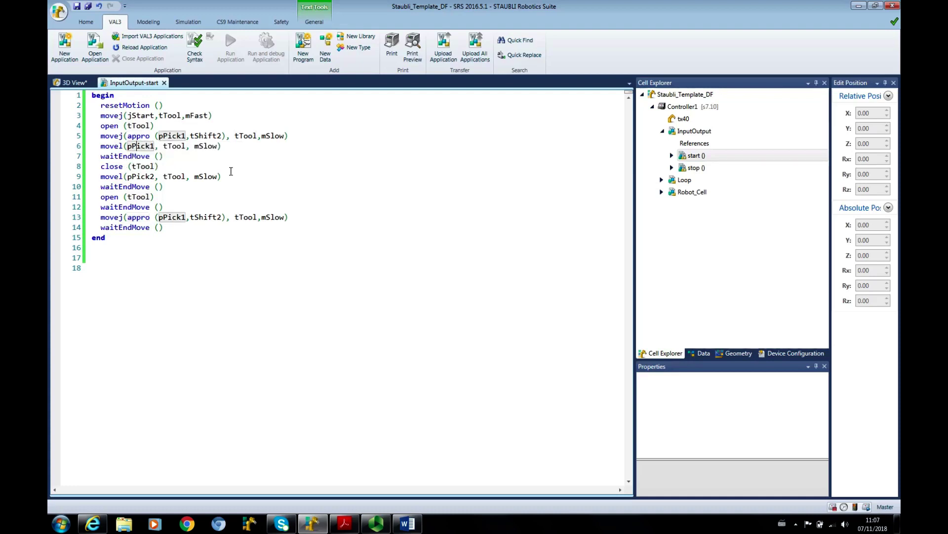
click(148, 168)
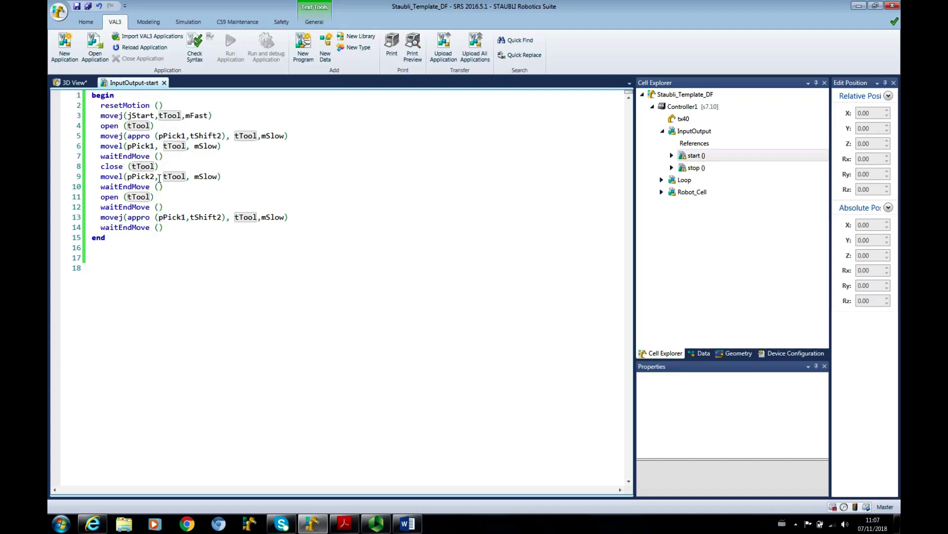
click(142, 178)
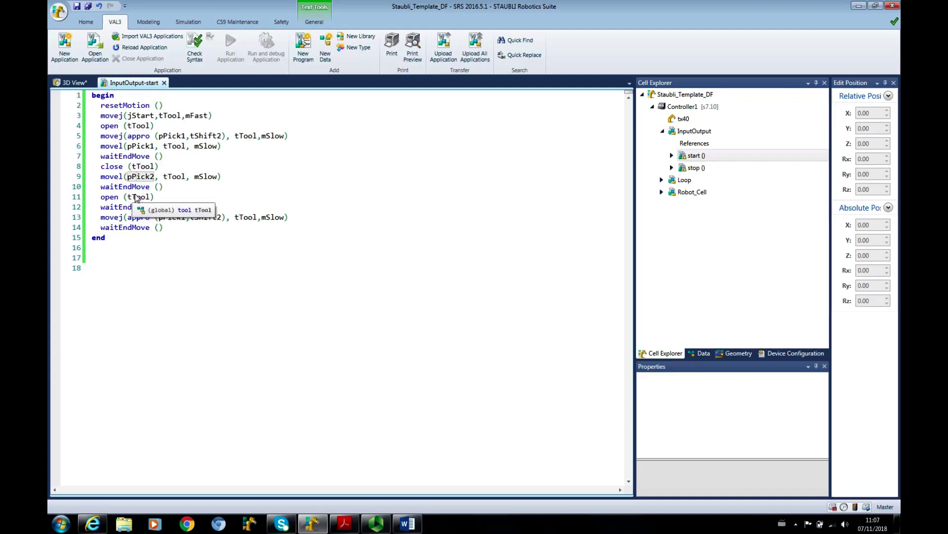
click(136, 198)
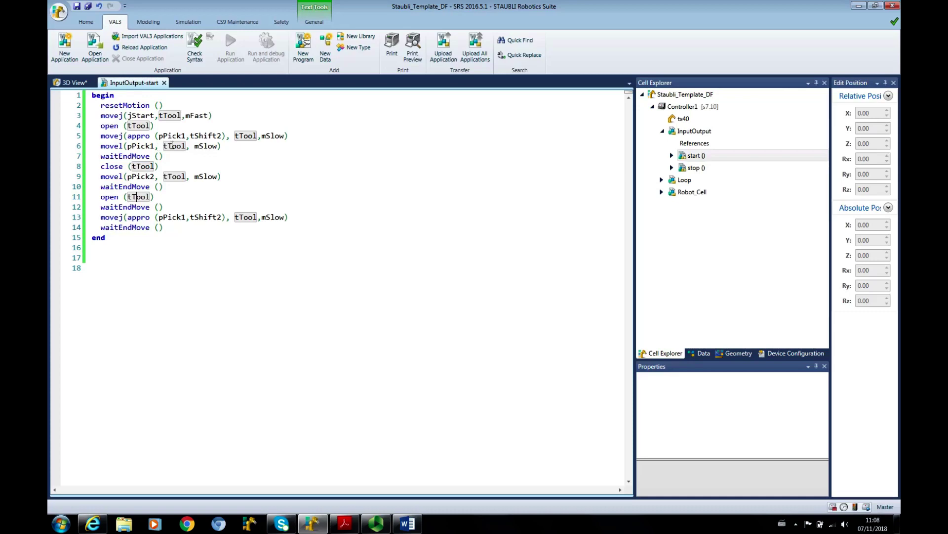
- Select Cylinder1 in the scene tree and zoom the 3D view onto it
click(79, 83)
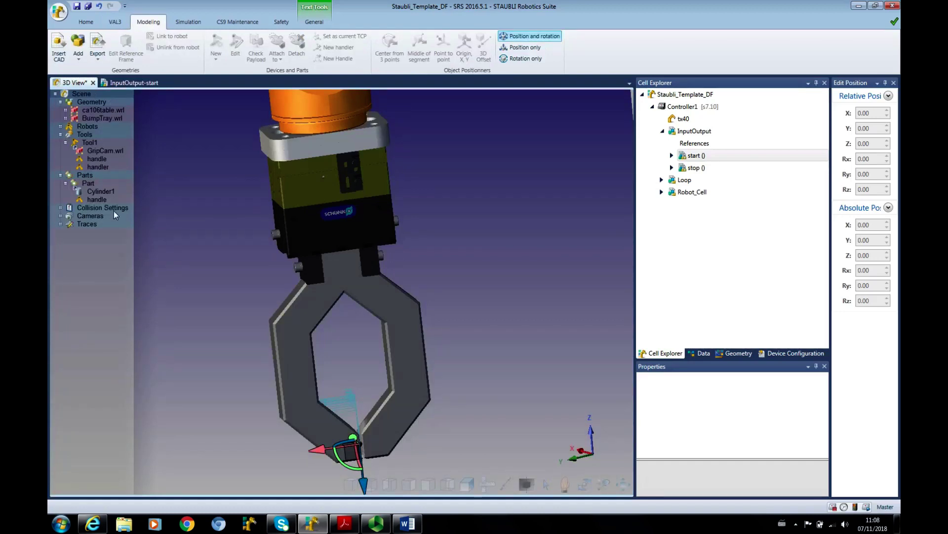
click(89, 183)
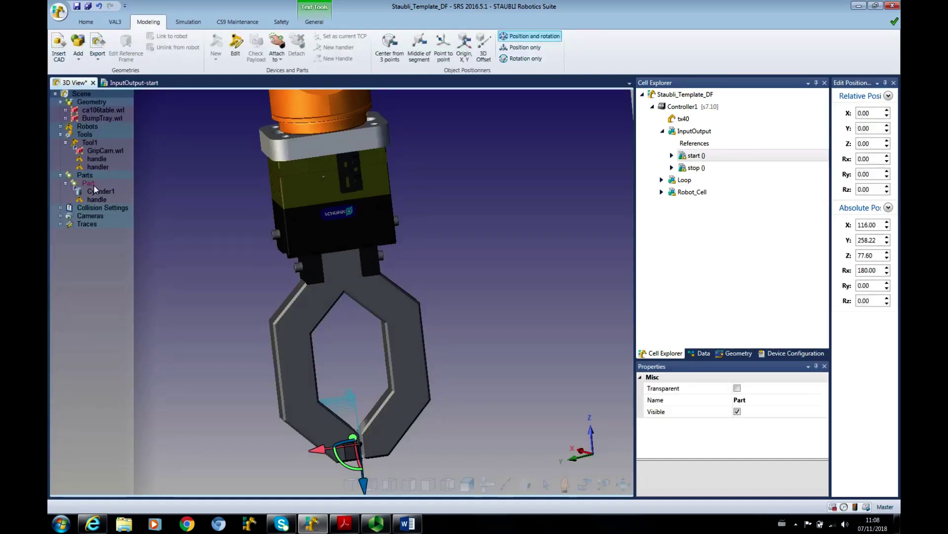
click(102, 191)
right_click(102, 191)
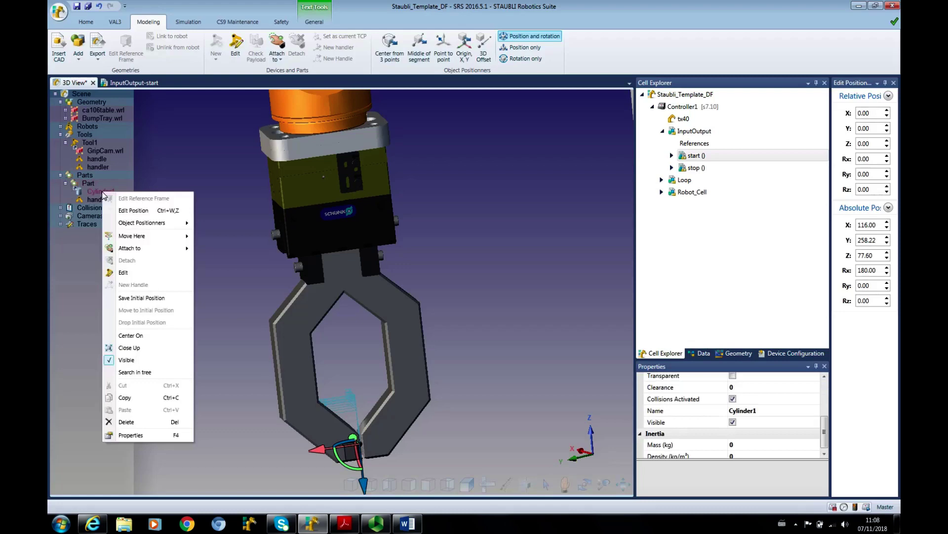
click(146, 340)
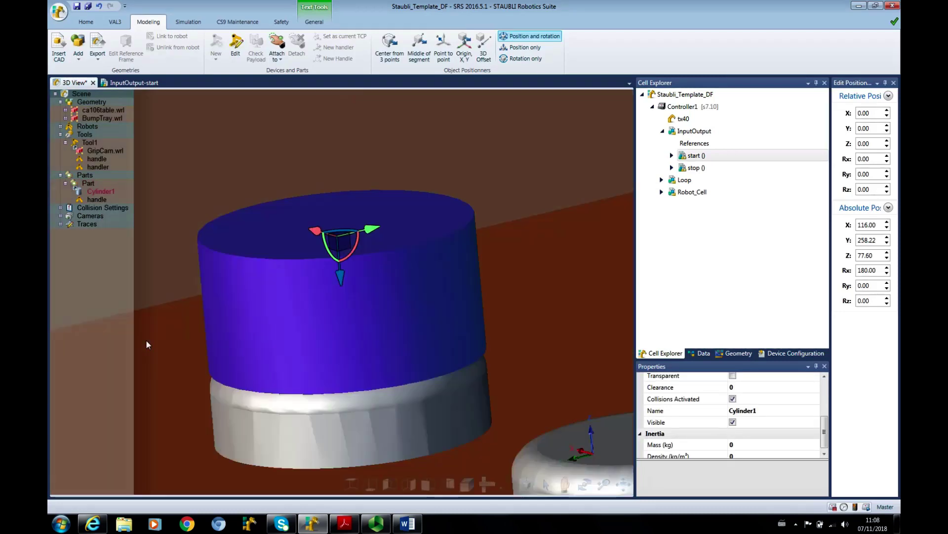
- Zoom out and pan so the robot, gripper and cylinder tray are centred
scroll(535, 312, down, 1)
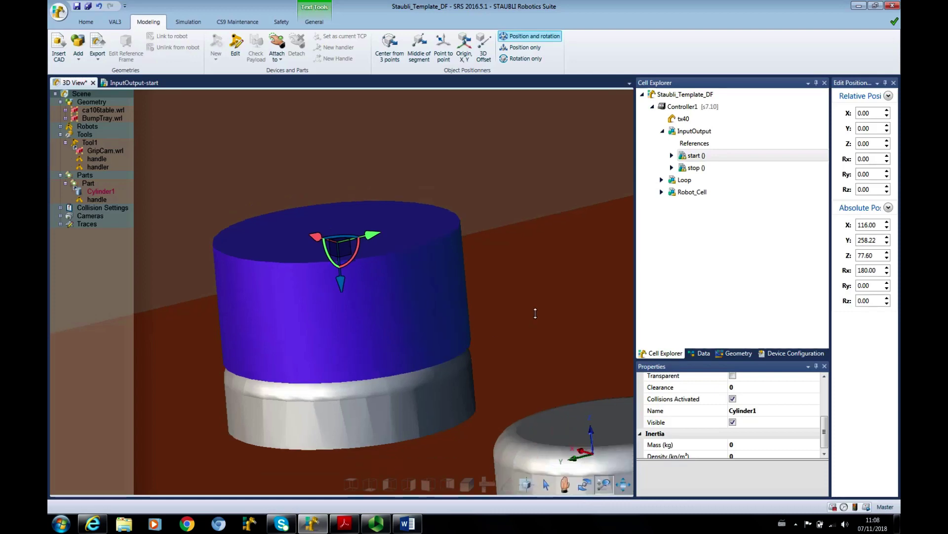
scroll(527, 313, down, 4)
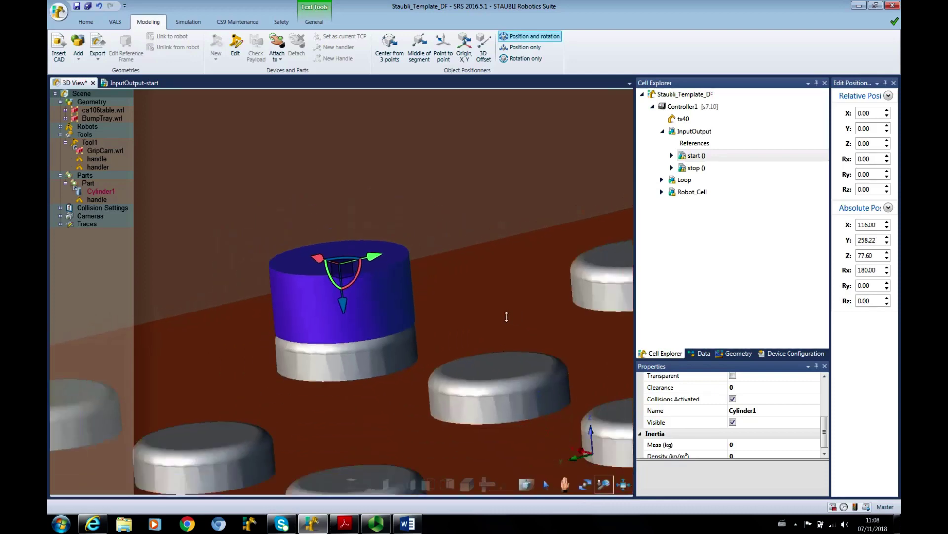
scroll(494, 320, down, 3)
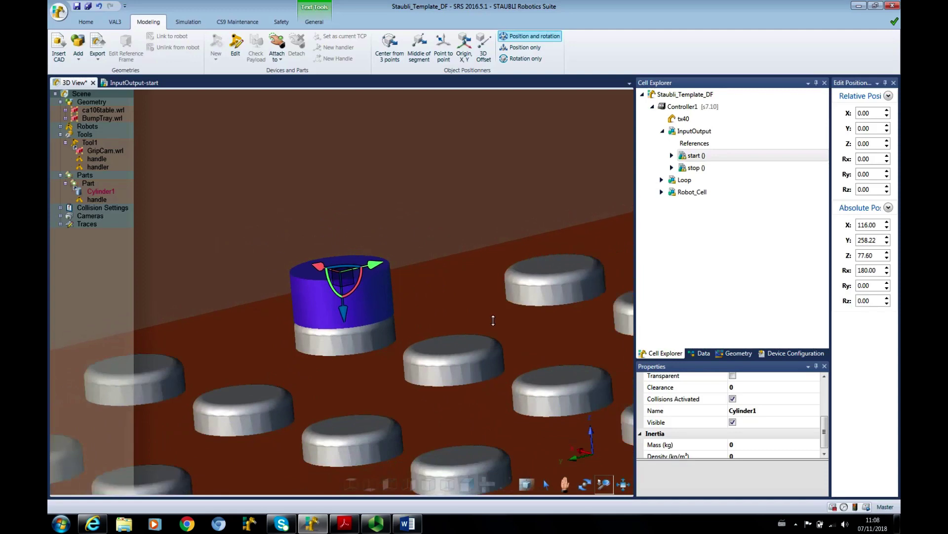
scroll(490, 320, down, 3)
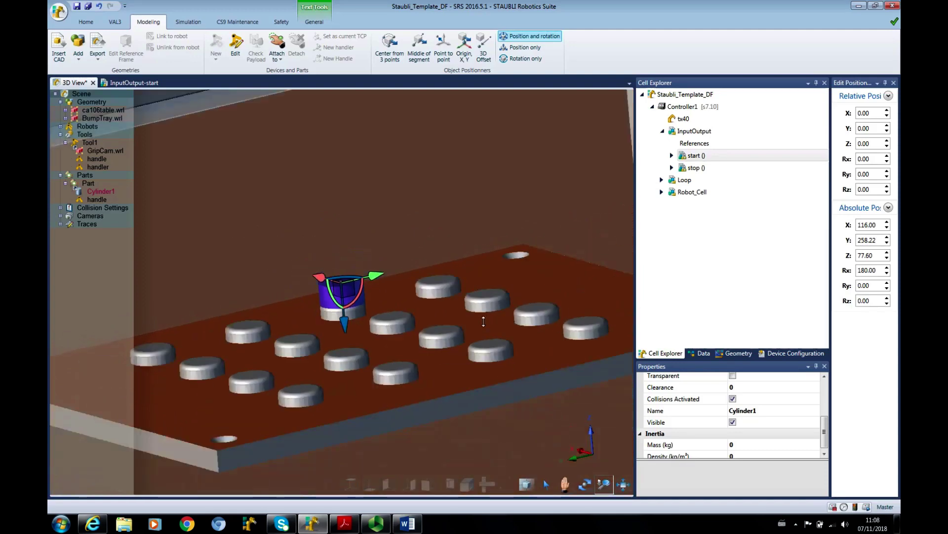
scroll(472, 322, down, 3)
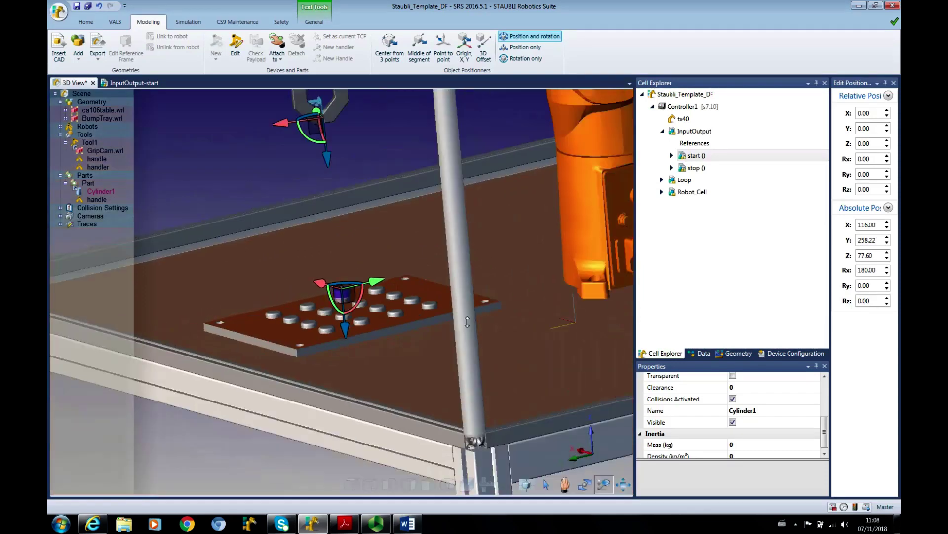
scroll(468, 321, down, 1)
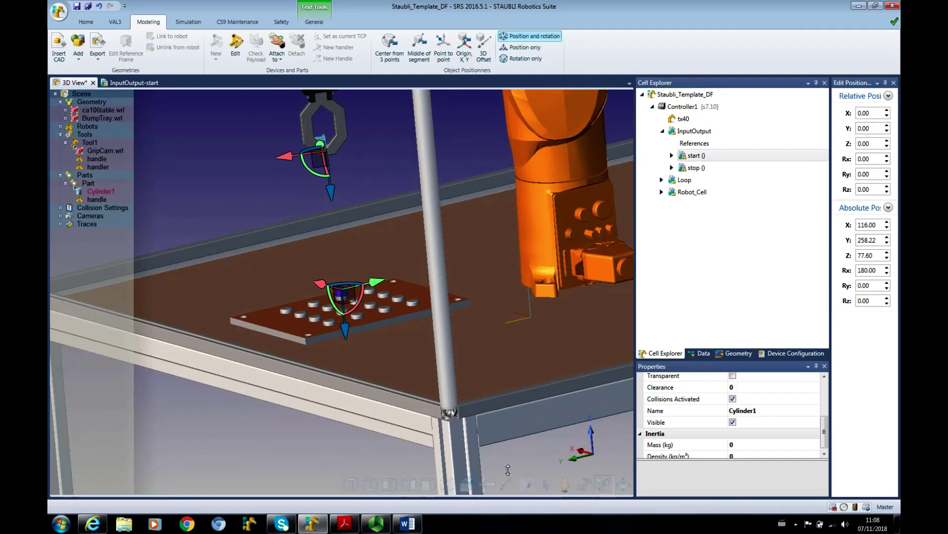
click(565, 484)
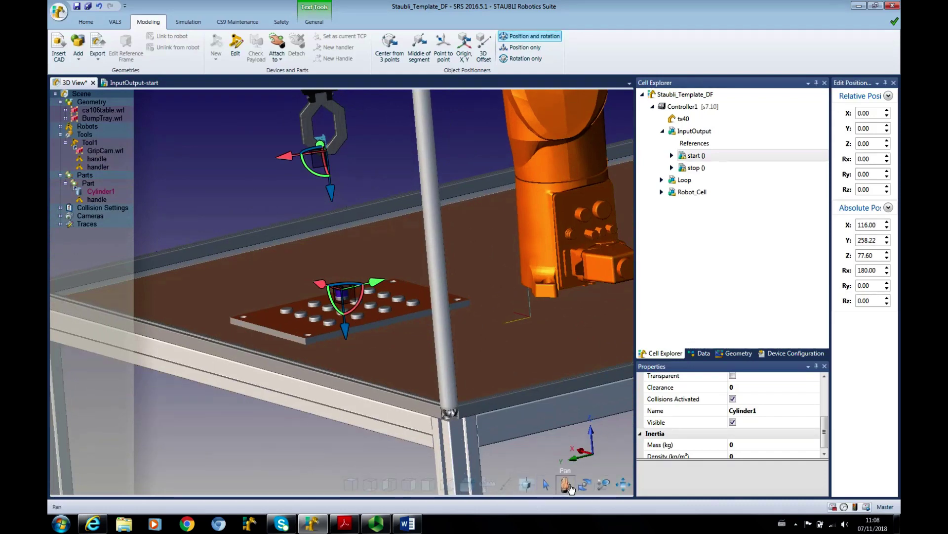
drag(419, 389, 425, 403)
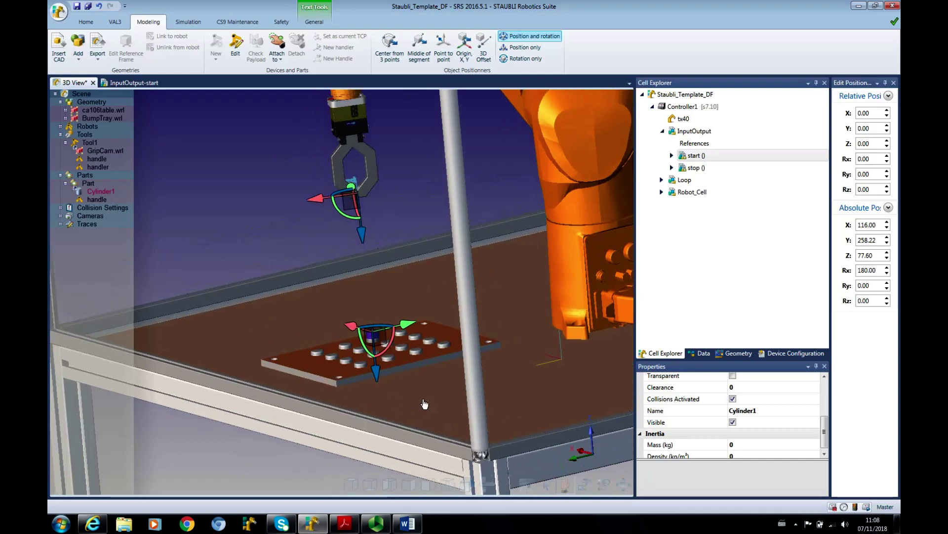
- Move the tx40 gripper onto Cylinder1 with Move Here > Controller1:tx40
right_click(373, 338)
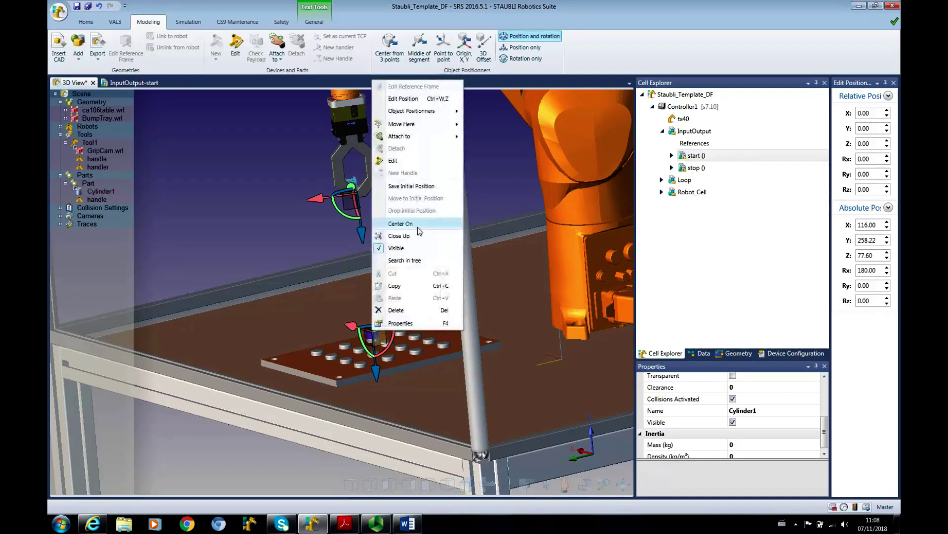
mouse_move(430, 124)
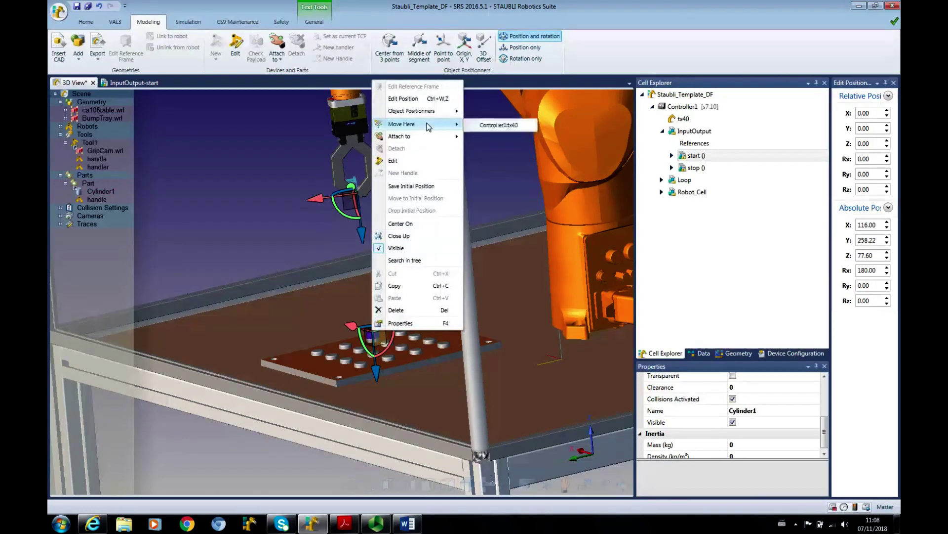
click(494, 125)
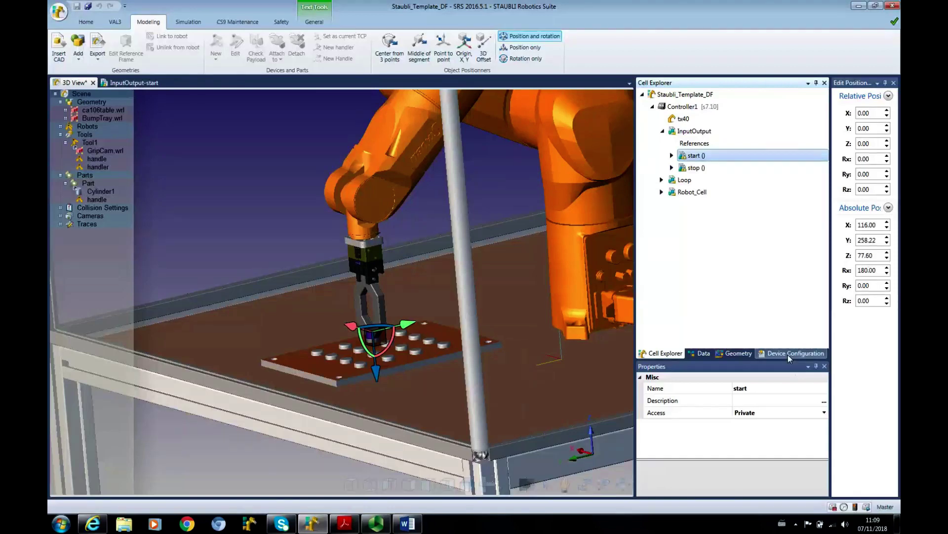
- Record the gripper's current pose as pPick1[0] in the InputOutput geometry tree
click(743, 354)
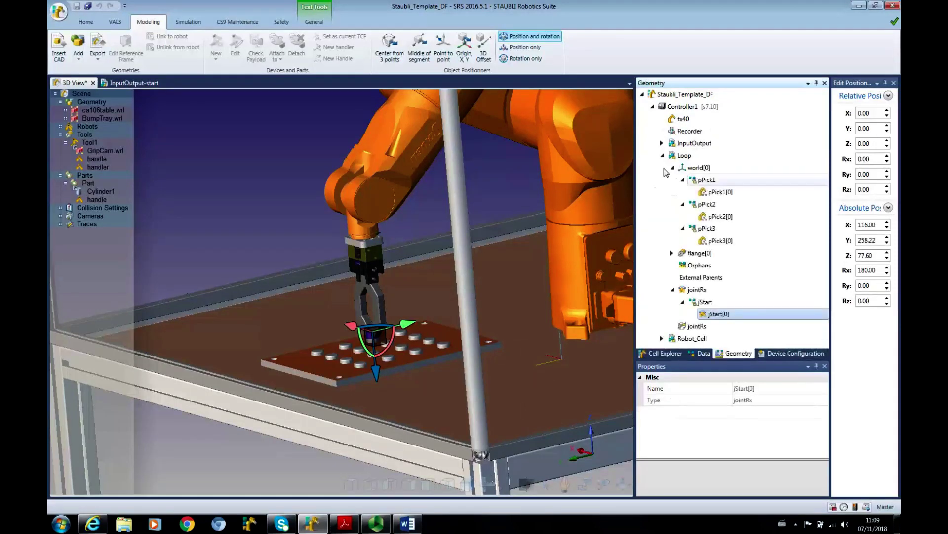
click(662, 155)
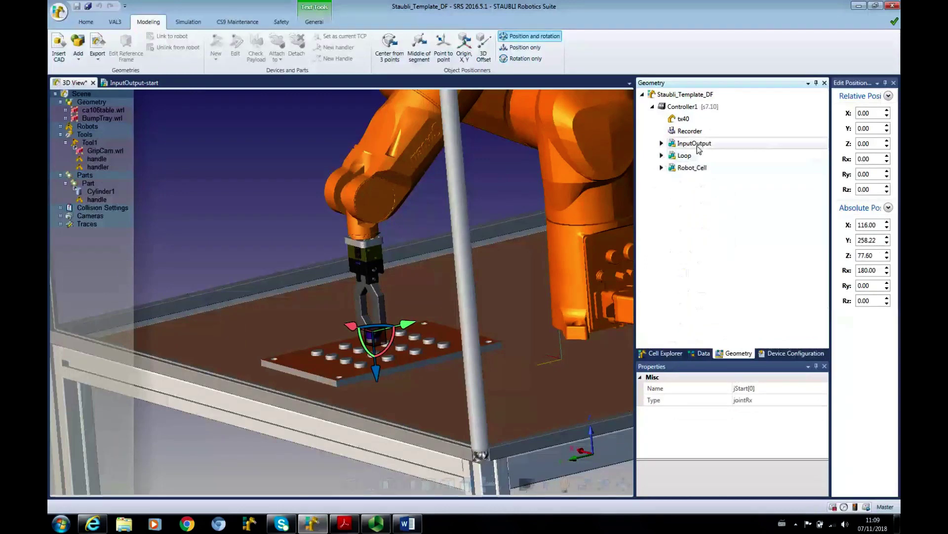
click(662, 143)
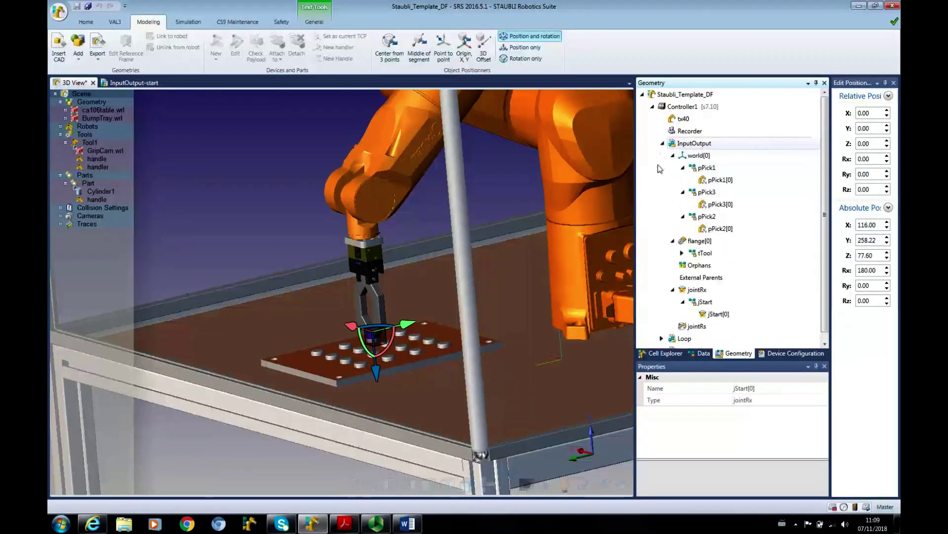
click(724, 181)
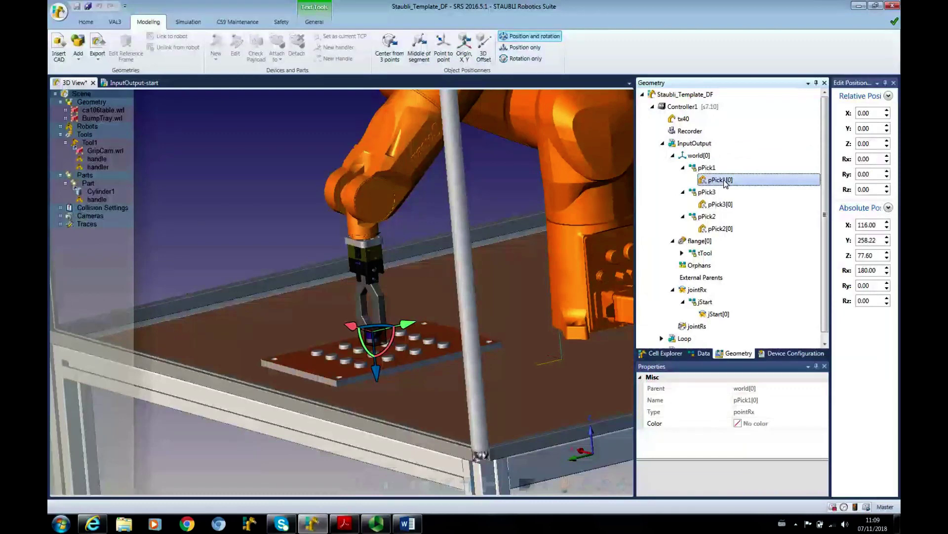
right_click(724, 182)
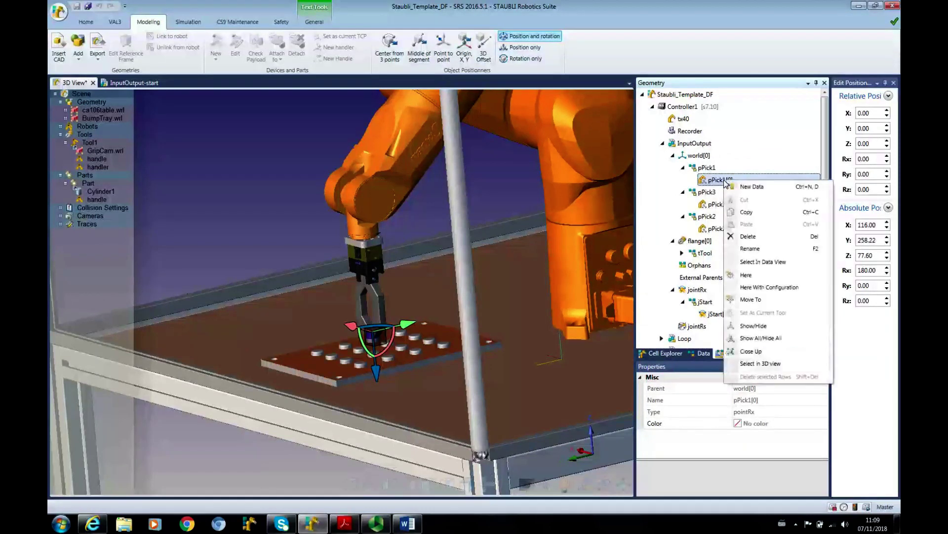
click(749, 277)
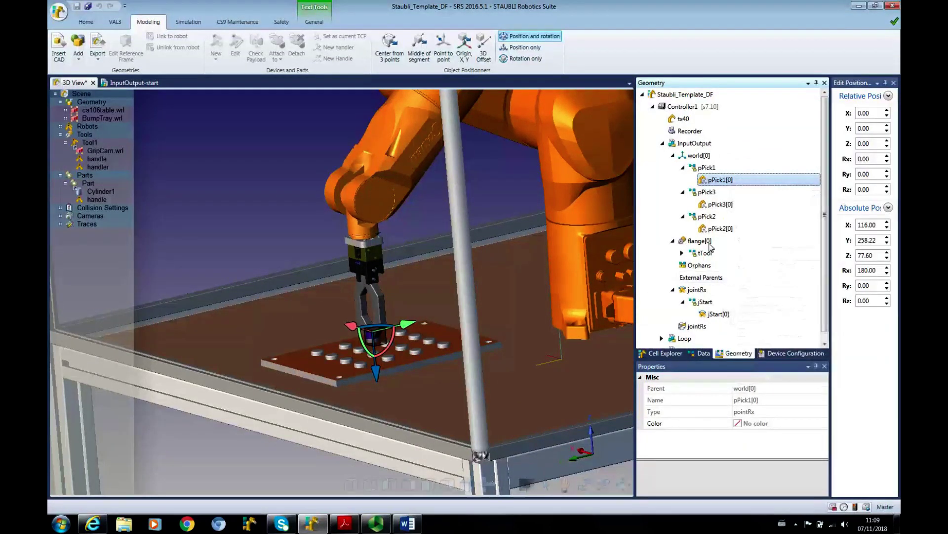
- Send the robot to pPick2[0], then pPick3[0], then back to jStart[0]
click(722, 232)
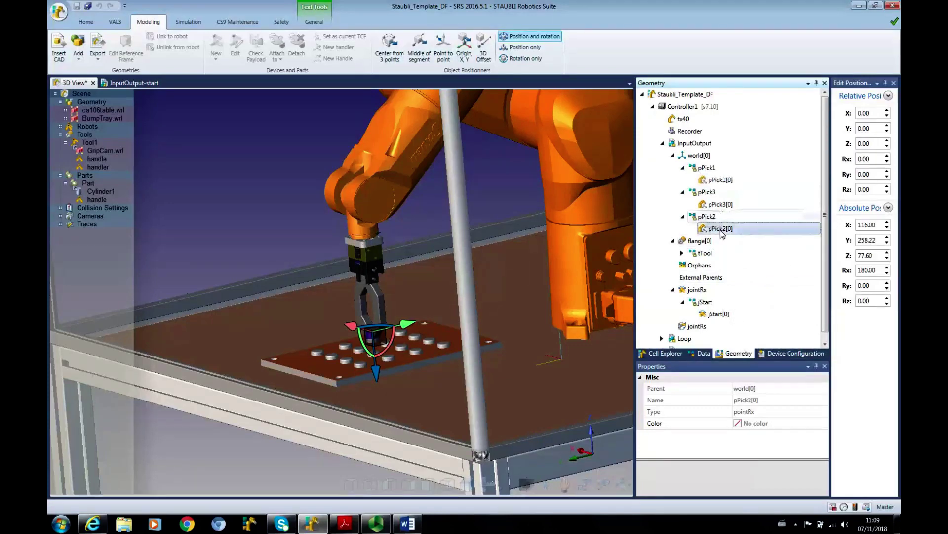
right_click(722, 233)
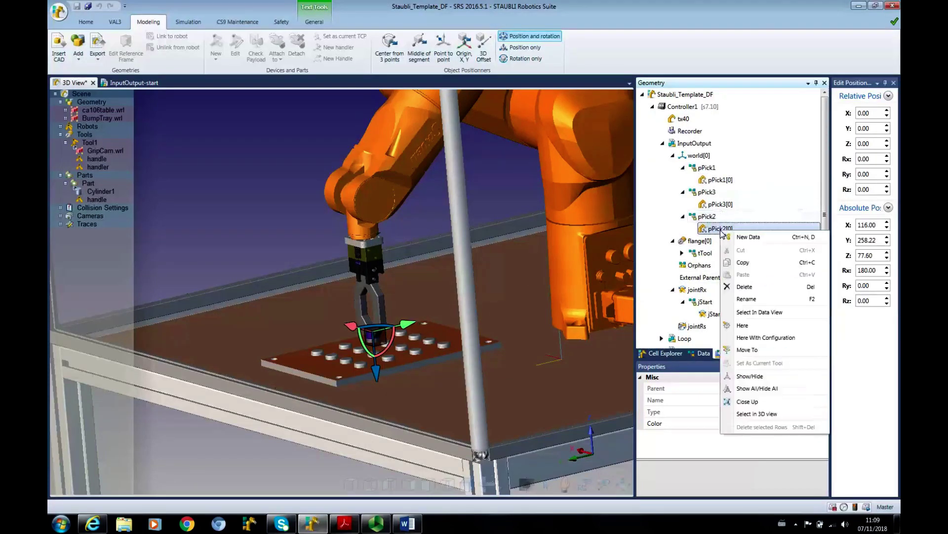
click(760, 350)
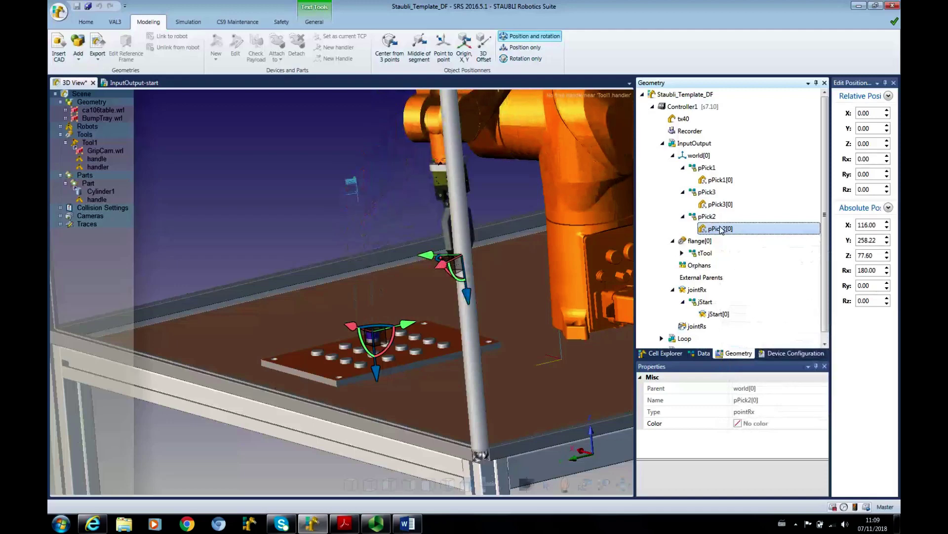
click(719, 206)
right_click(718, 205)
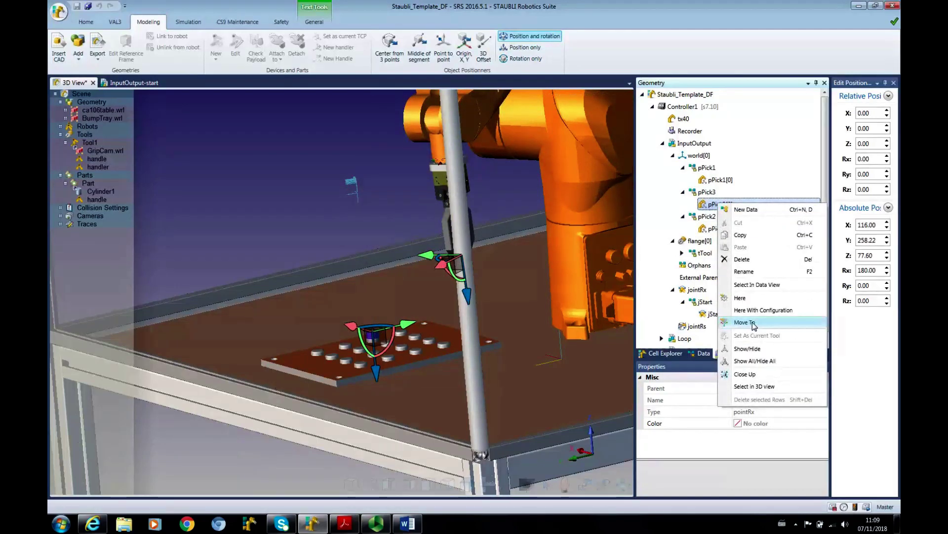
click(752, 322)
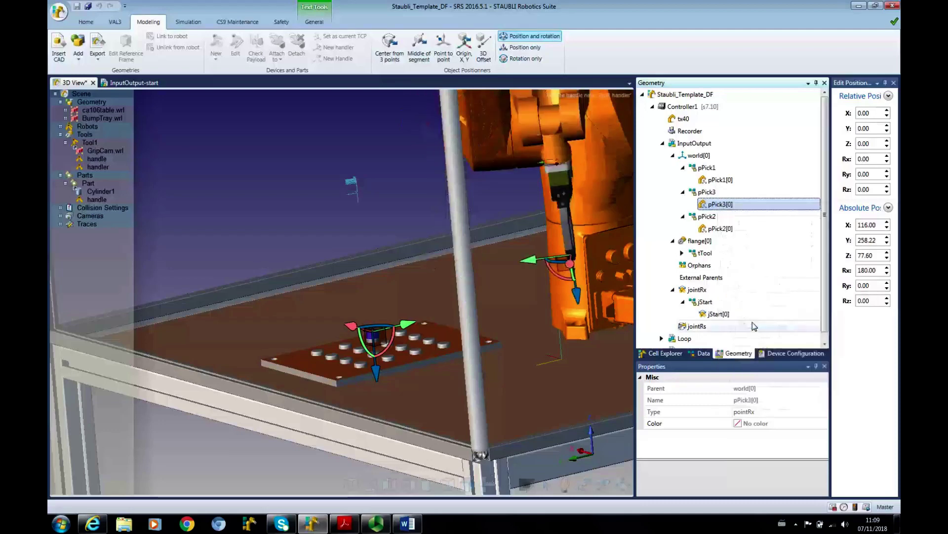
click(718, 315)
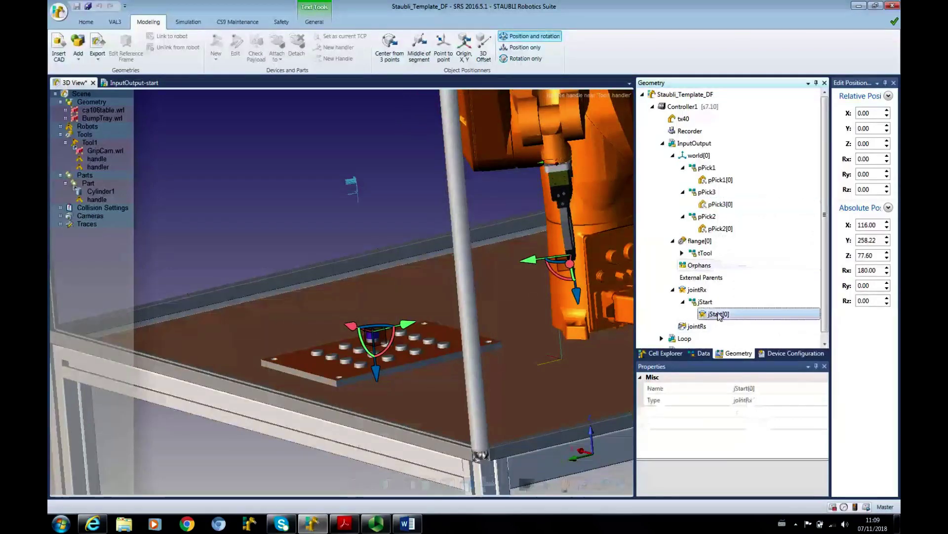
right_click(719, 316)
click(738, 225)
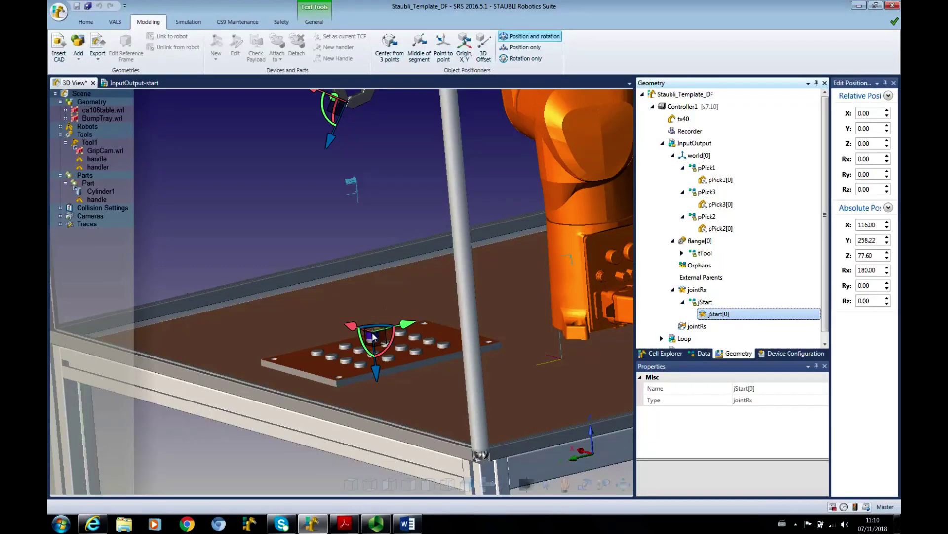
click(724, 315)
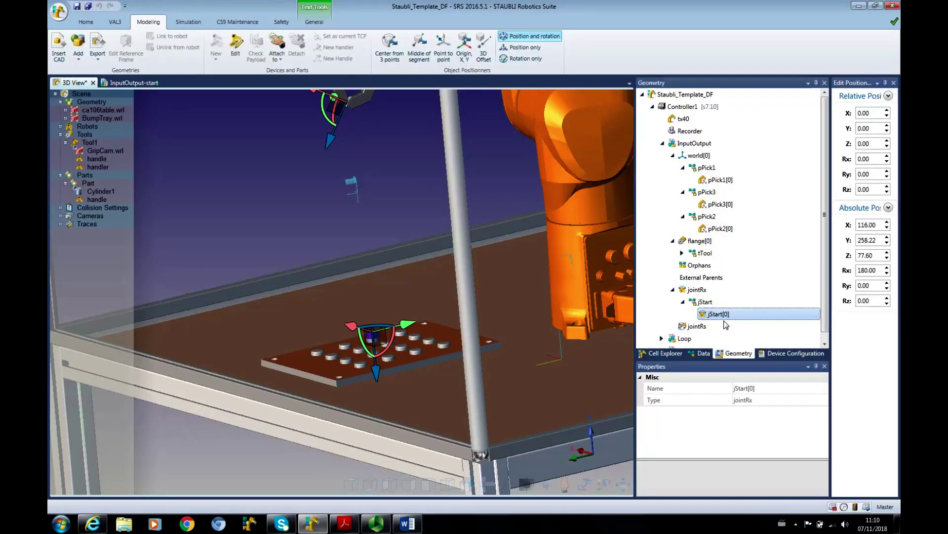
- Check the gripper's opened/closed state settings, then return to the start() code
click(790, 352)
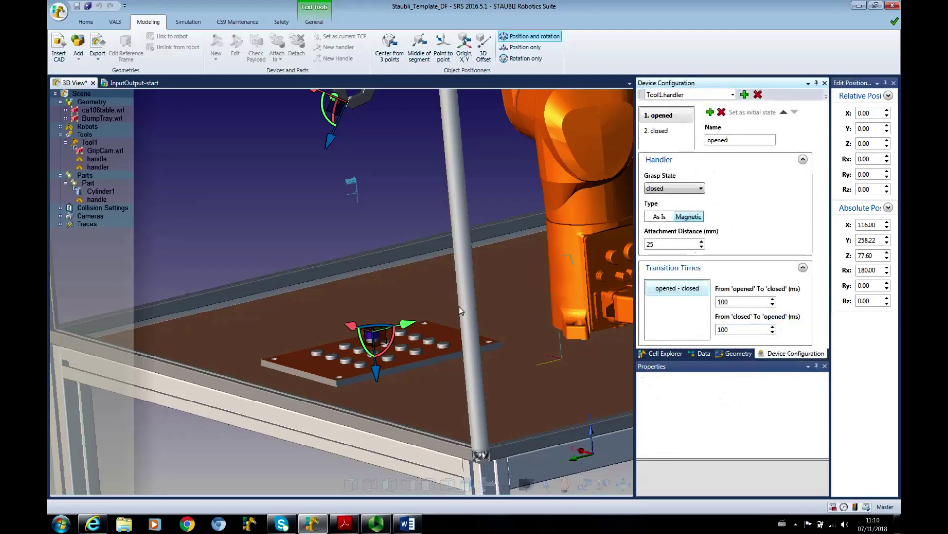
click(373, 335)
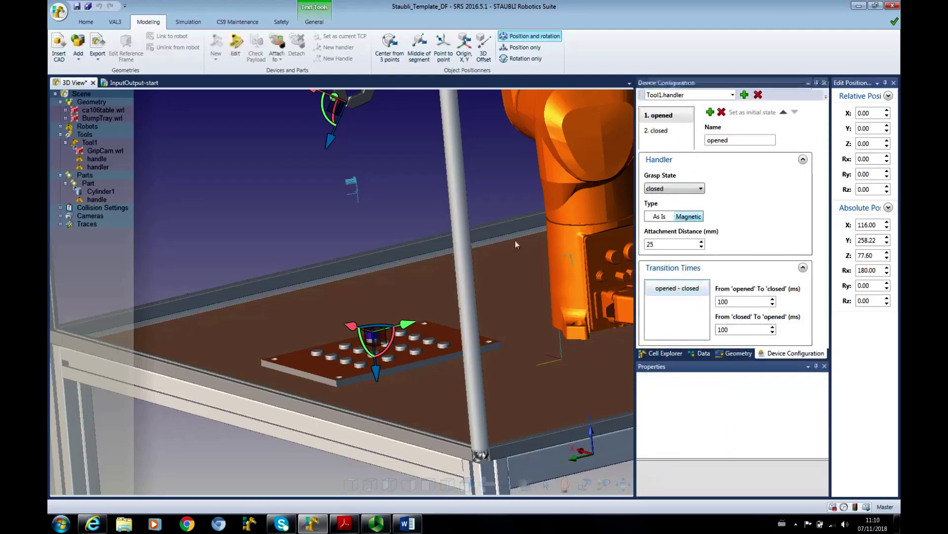
click(134, 83)
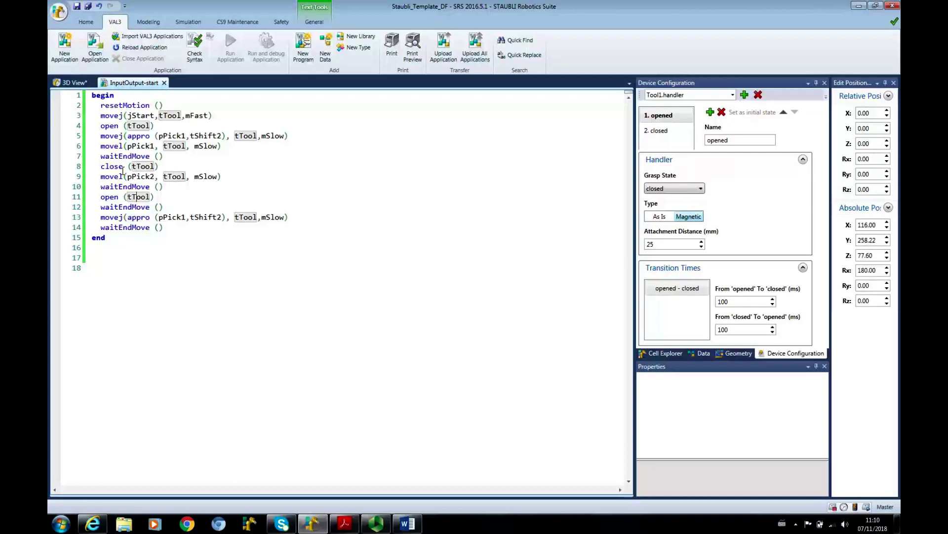
- Add a blank line after close (tTool) and copy waitEndMove from line 7
click(173, 169)
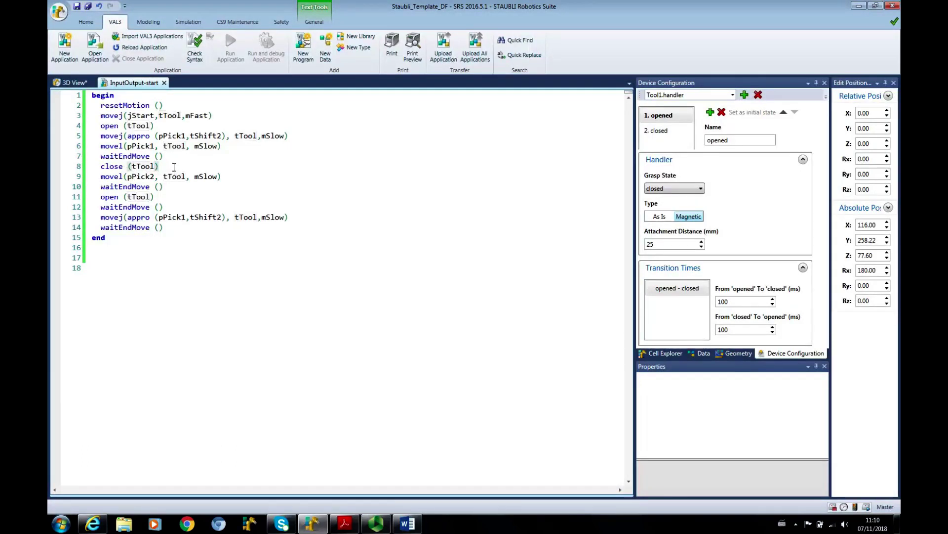
key(Return)
click(122, 157)
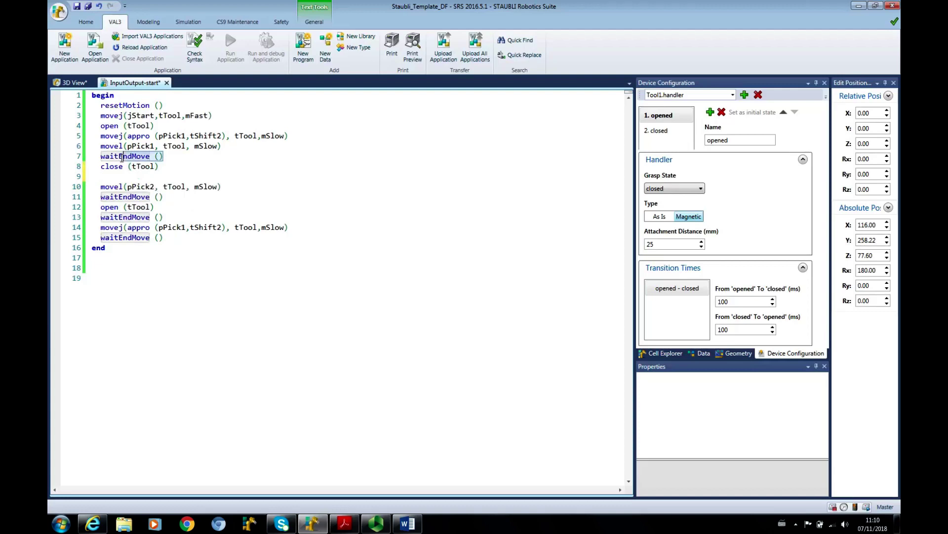
double_click(122, 157)
right_click(116, 156)
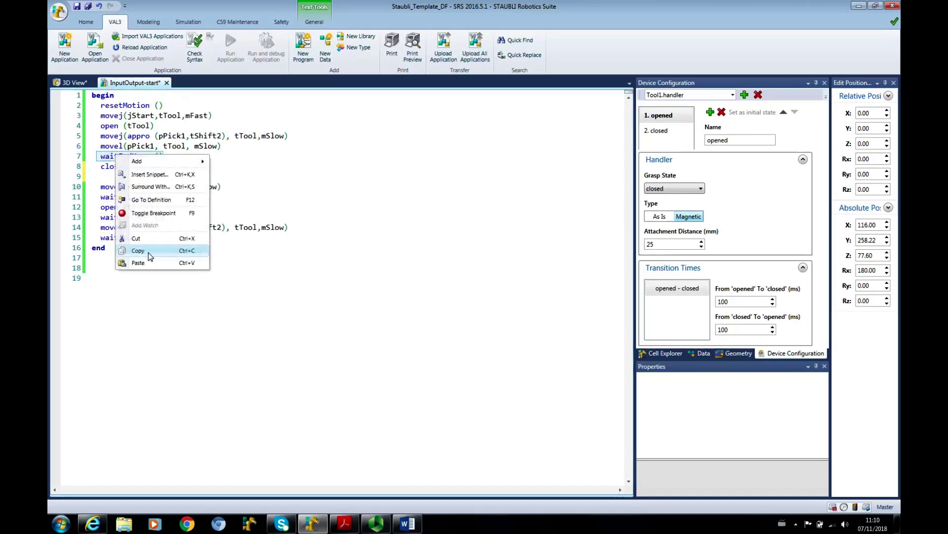
click(148, 252)
- Paste waitEndMove () onto line 9 and fix its indentation
click(119, 178)
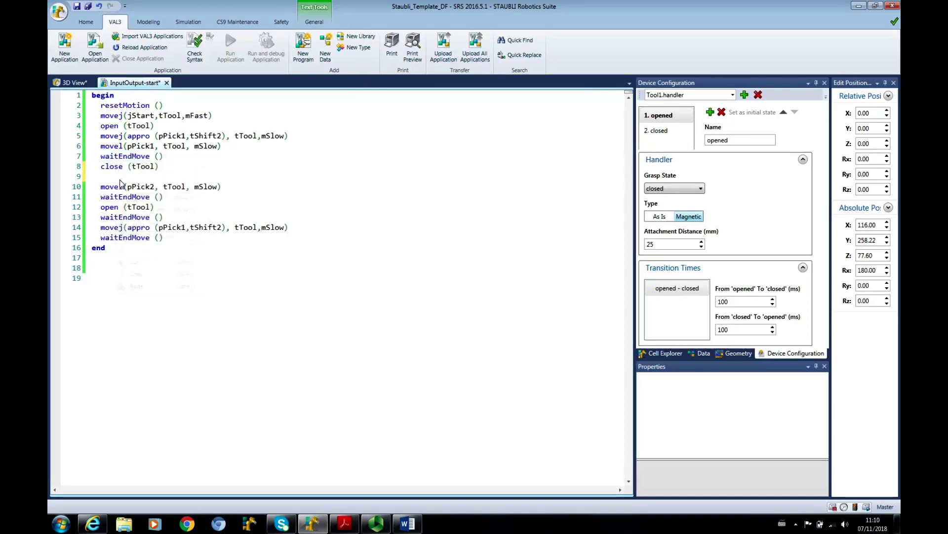
right_click(118, 179)
click(148, 289)
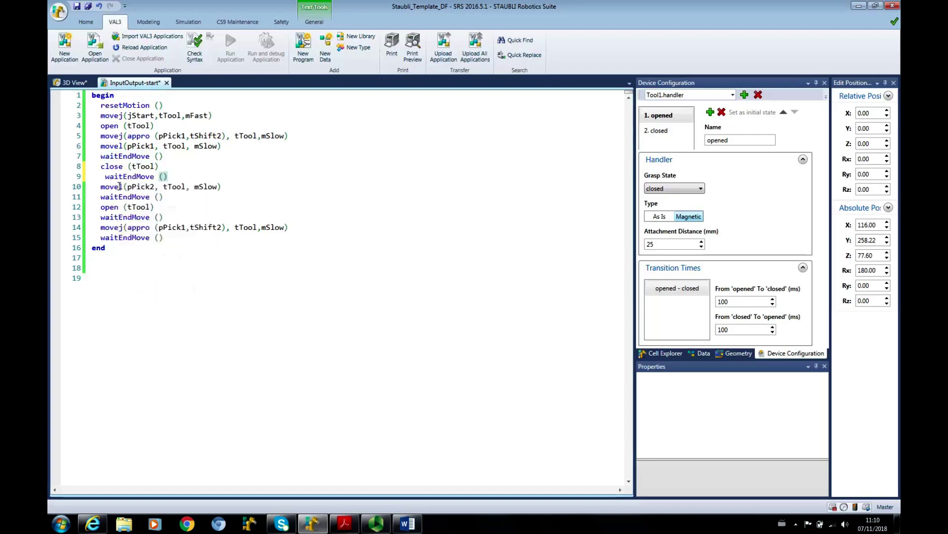
click(107, 179)
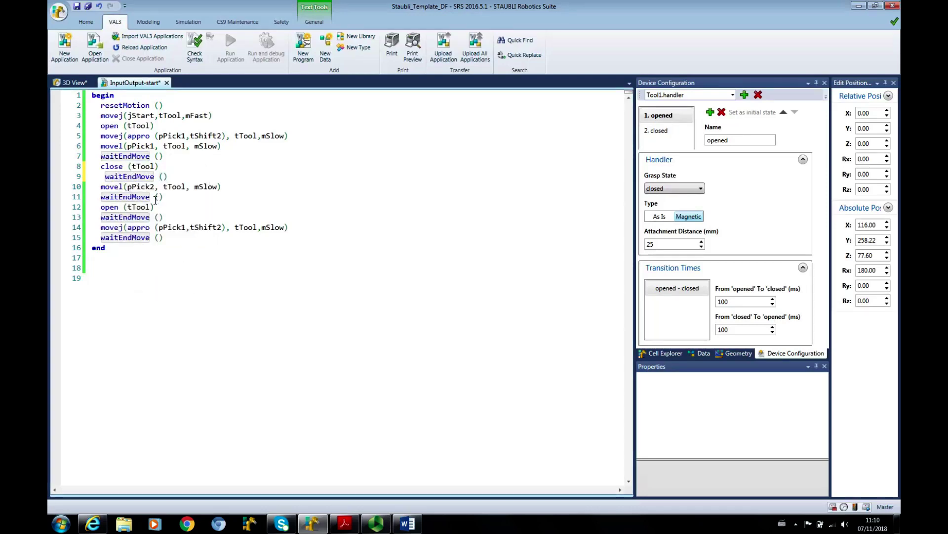
key(BackSpace)
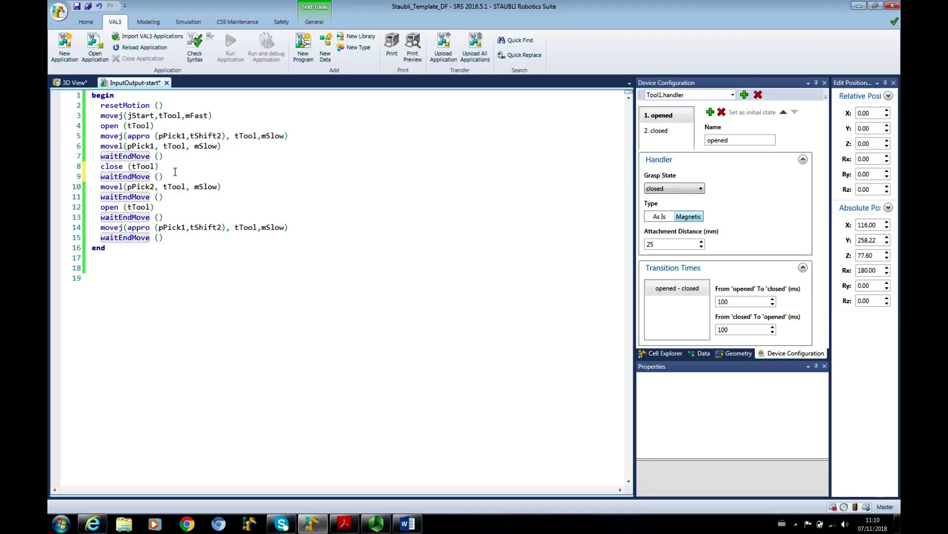
drag(159, 167, 101, 167)
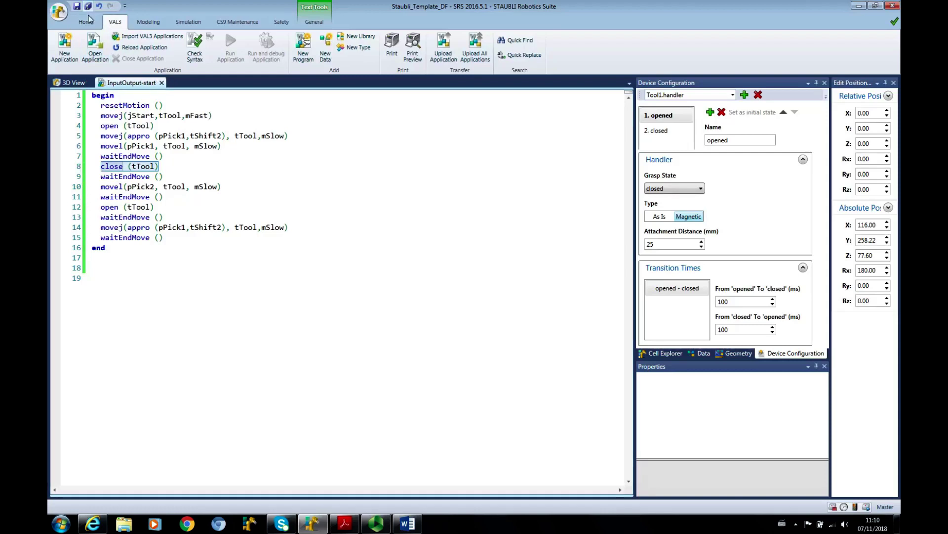
- Start the cell simulation with the Play button in the Simulation tab's Synchro group
click(75, 83)
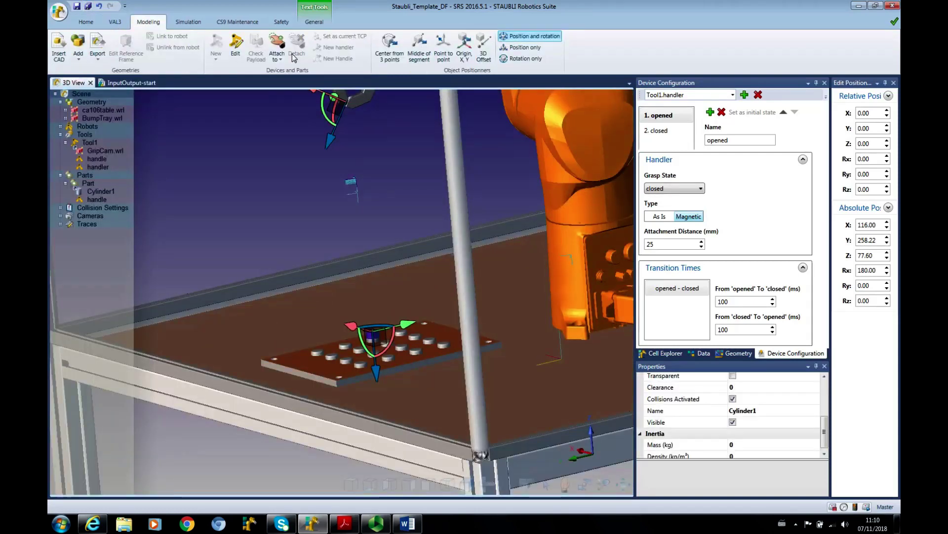
click(198, 25)
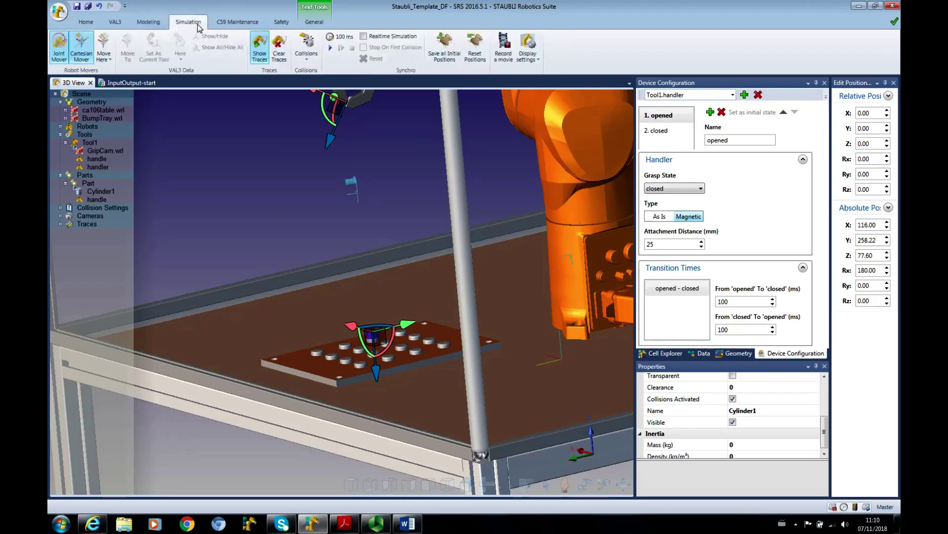
click(260, 56)
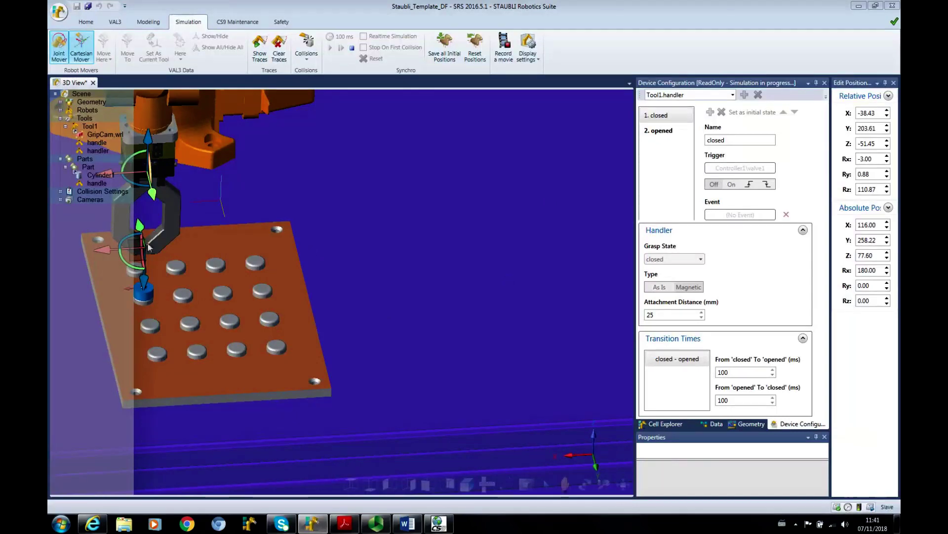
click(700, 188)
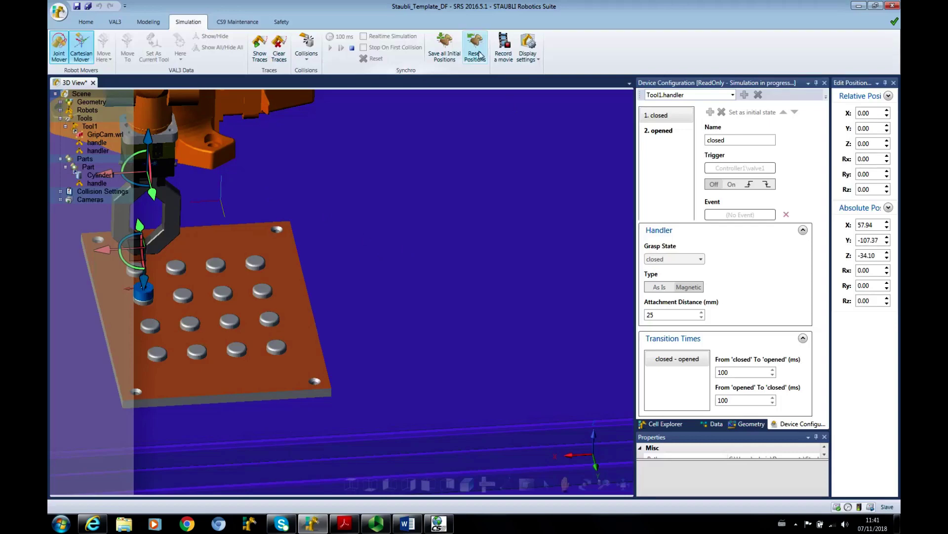
- Run InputOutput at 25% speed from the CS8 emulator pendant
click(438, 523)
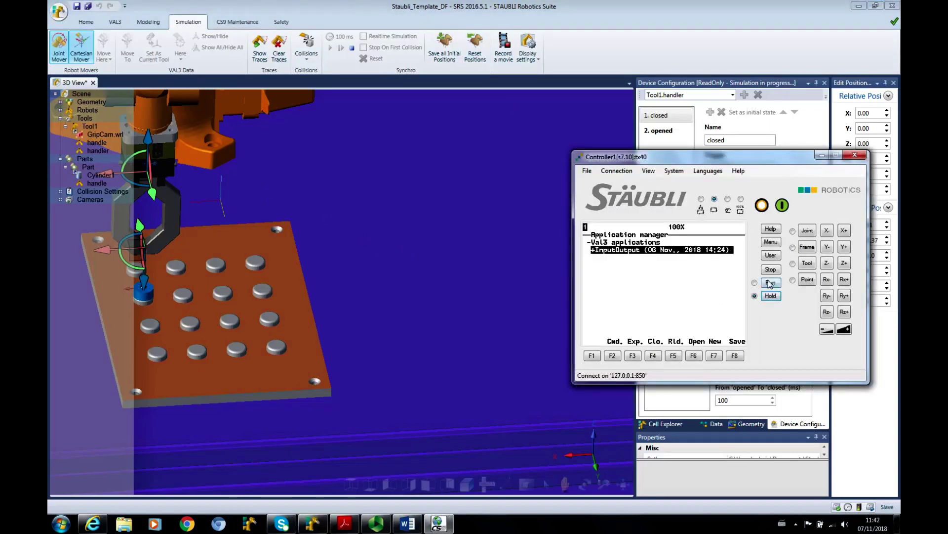
click(828, 328)
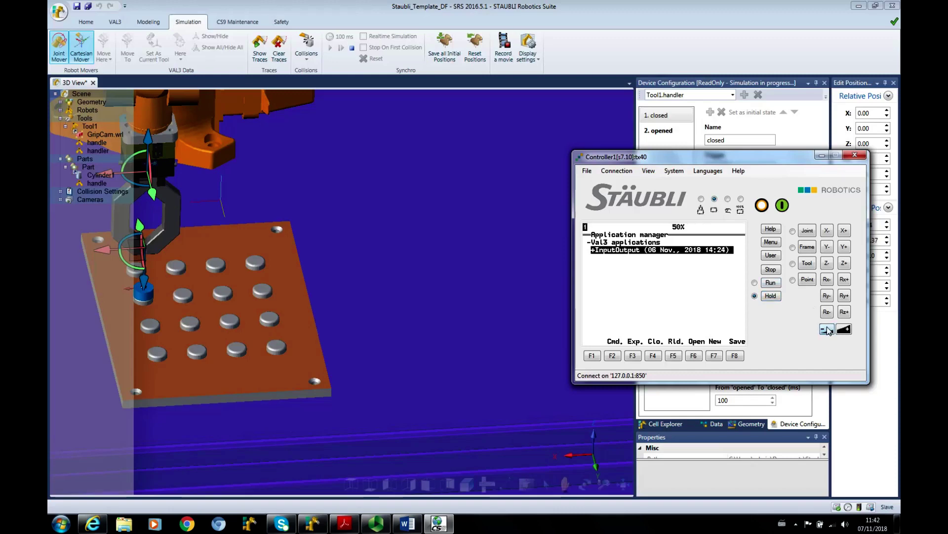
click(771, 283)
click(735, 355)
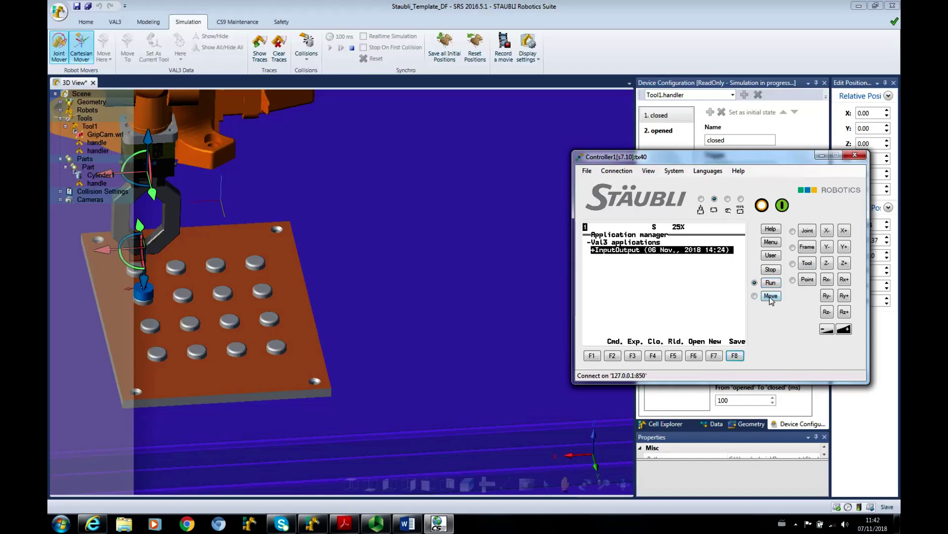
click(771, 295)
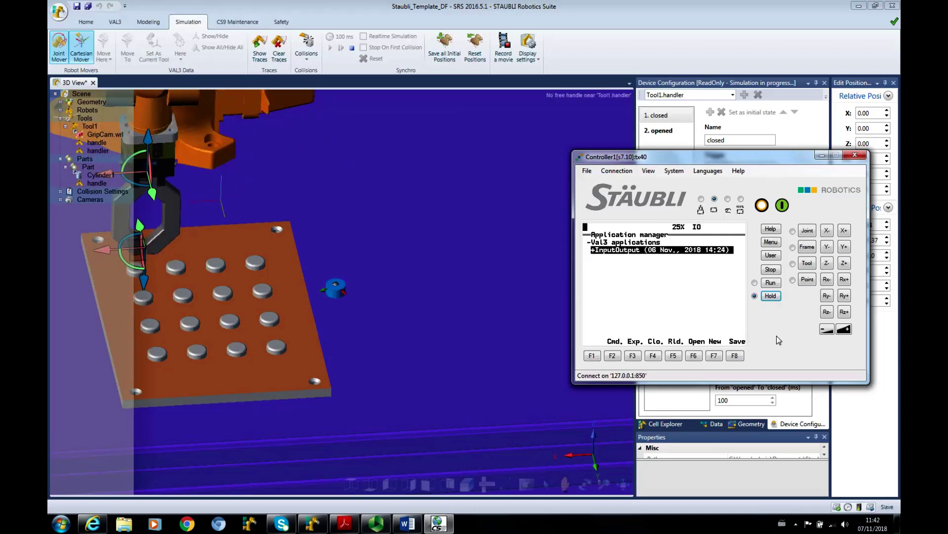
- Reset positions, run InputOutput again, then stop the application
click(473, 47)
click(438, 522)
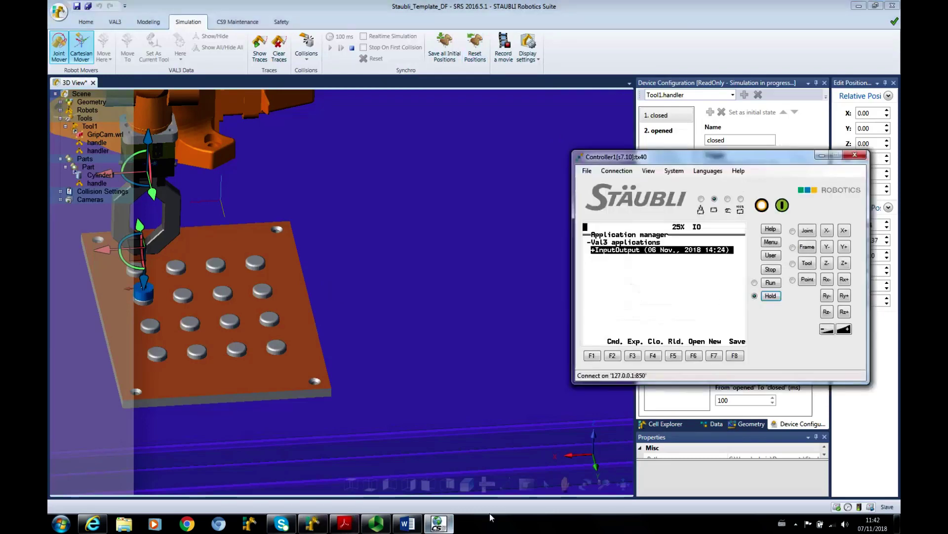
click(769, 284)
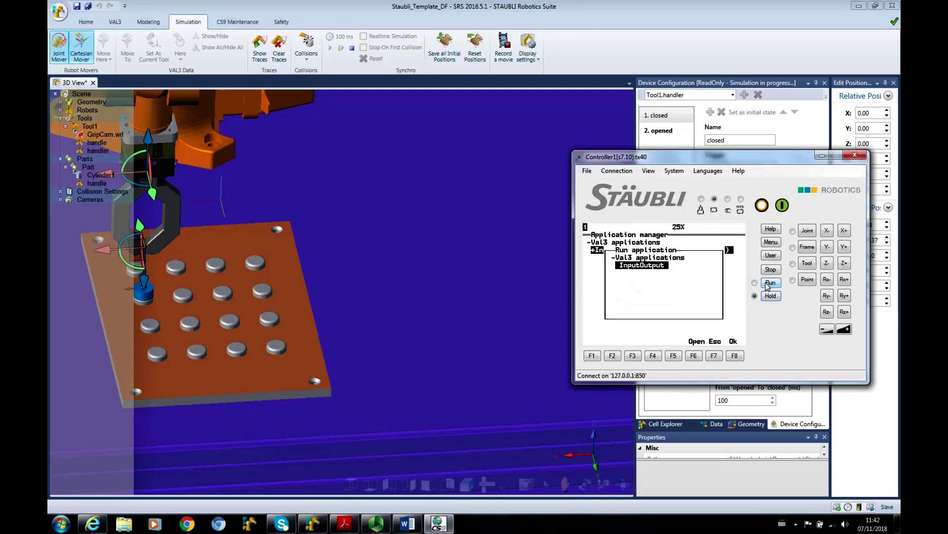
click(735, 356)
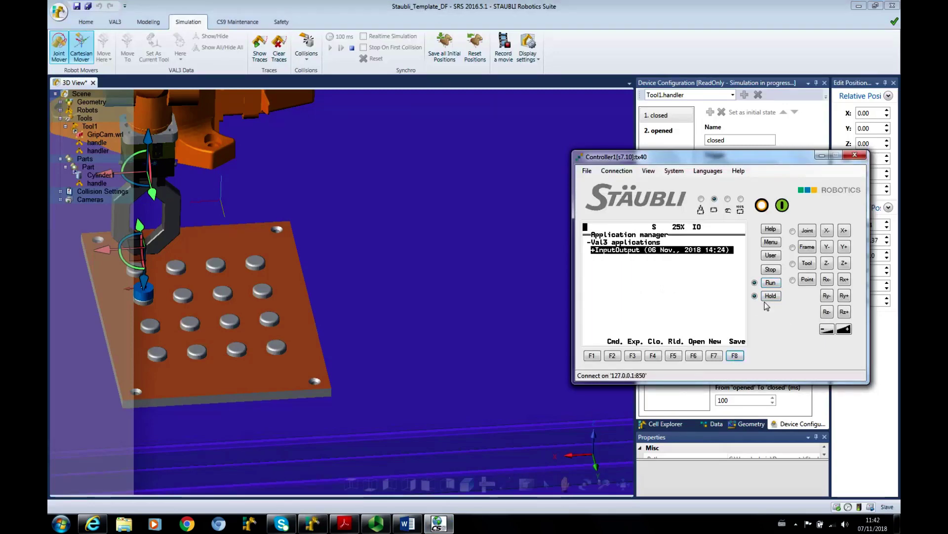
click(771, 296)
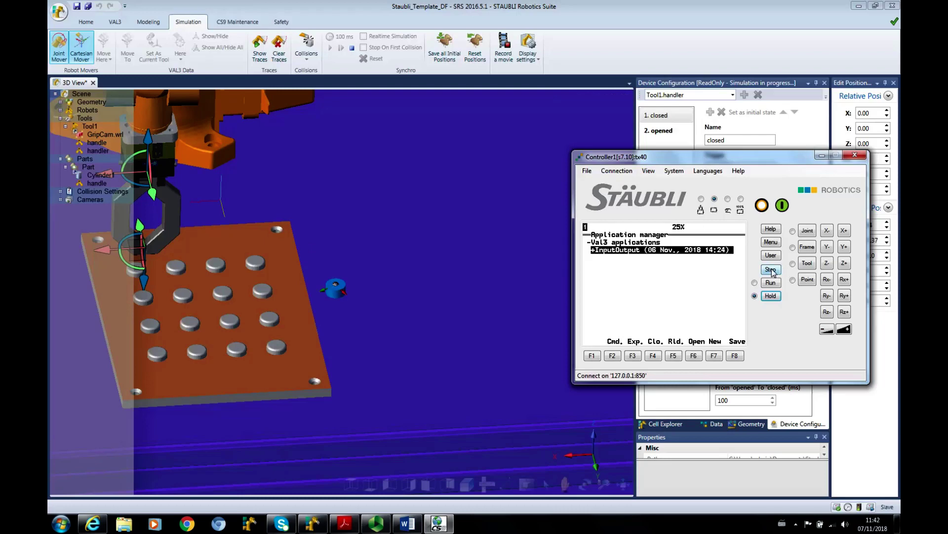
click(783, 205)
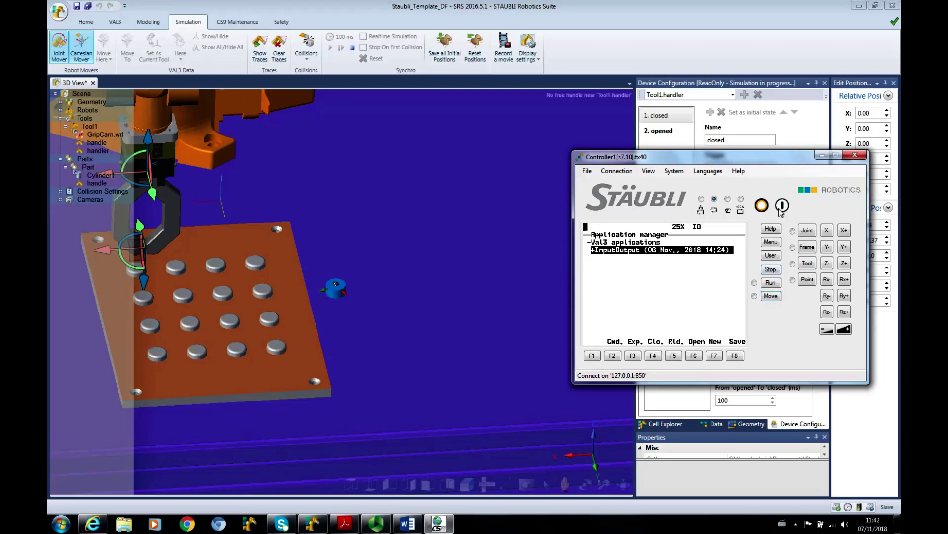
- Close the emulator pendant, dismiss the internal error, and stop the simulation
click(855, 156)
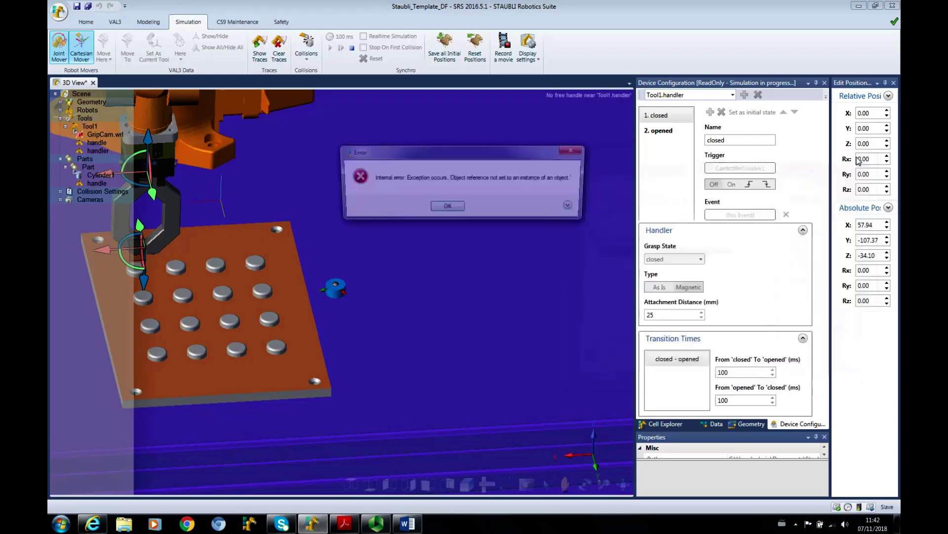
click(447, 208)
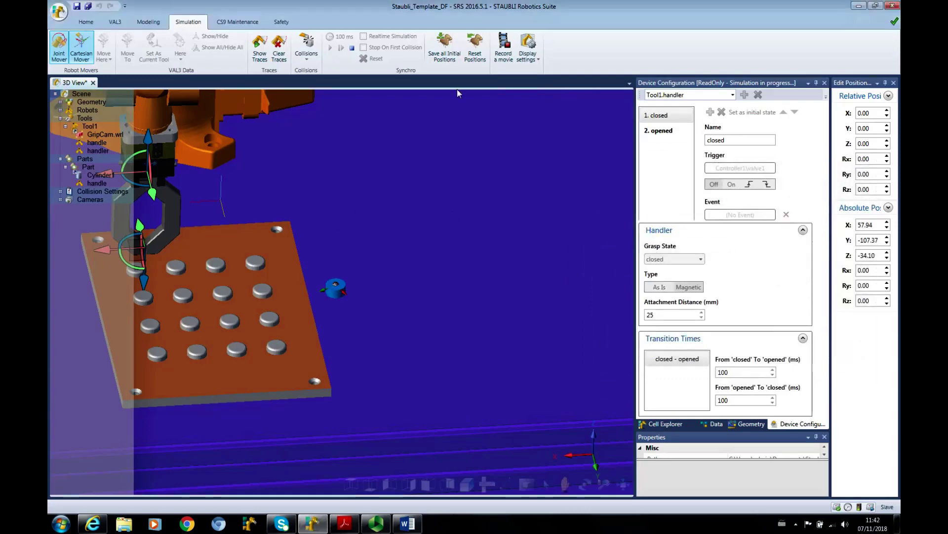
click(352, 48)
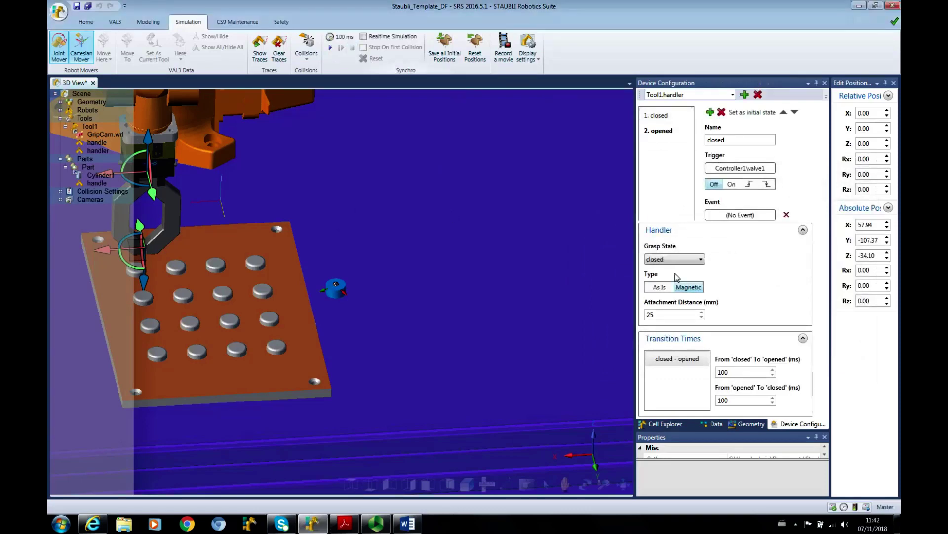